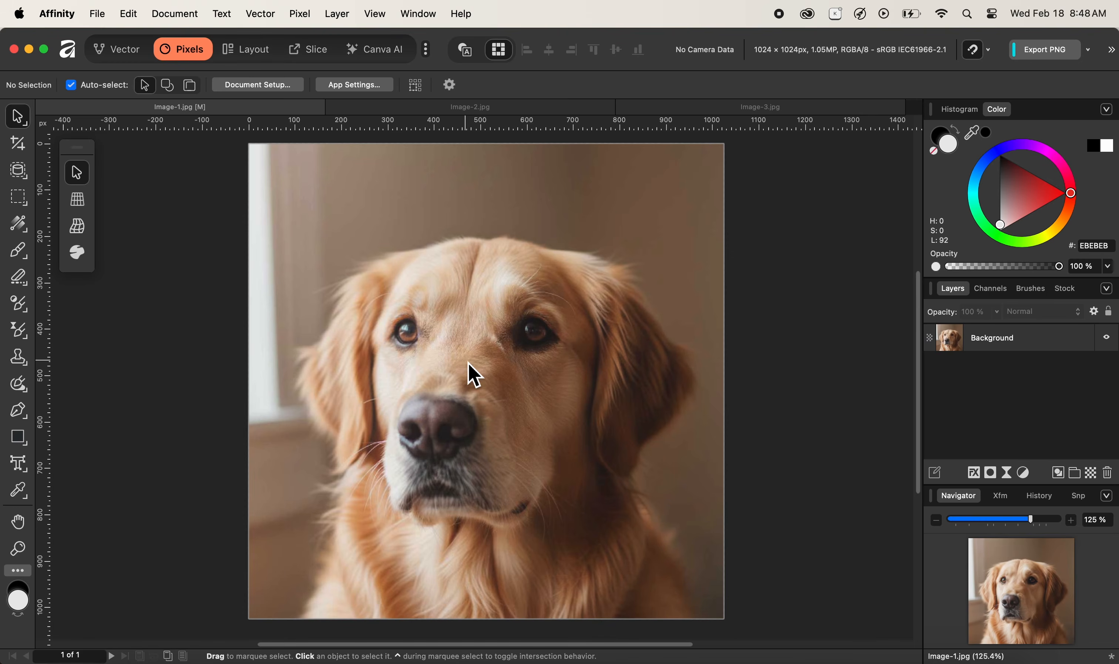
pyautogui.click(473, 375)
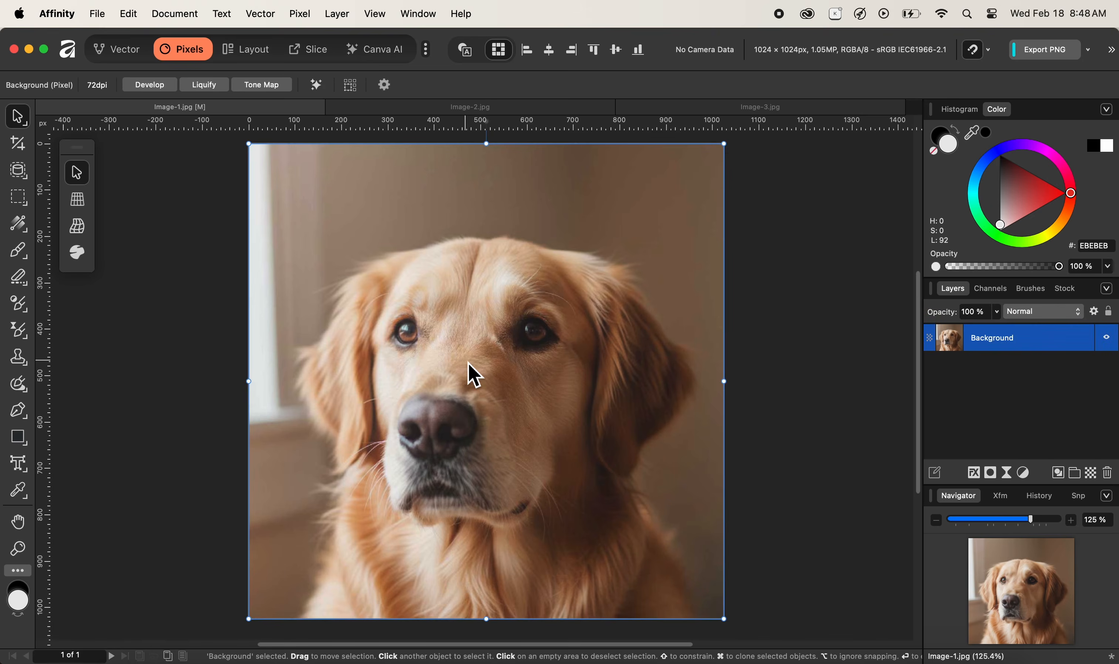
pyautogui.click(306, 20)
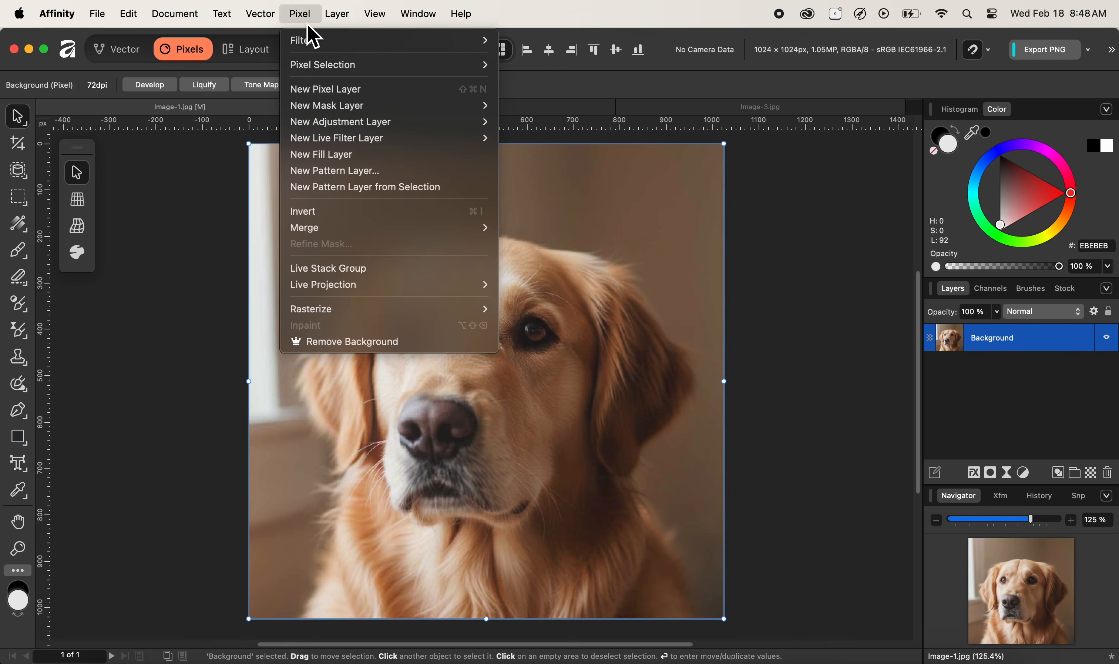
pyautogui.moveTo(314, 44)
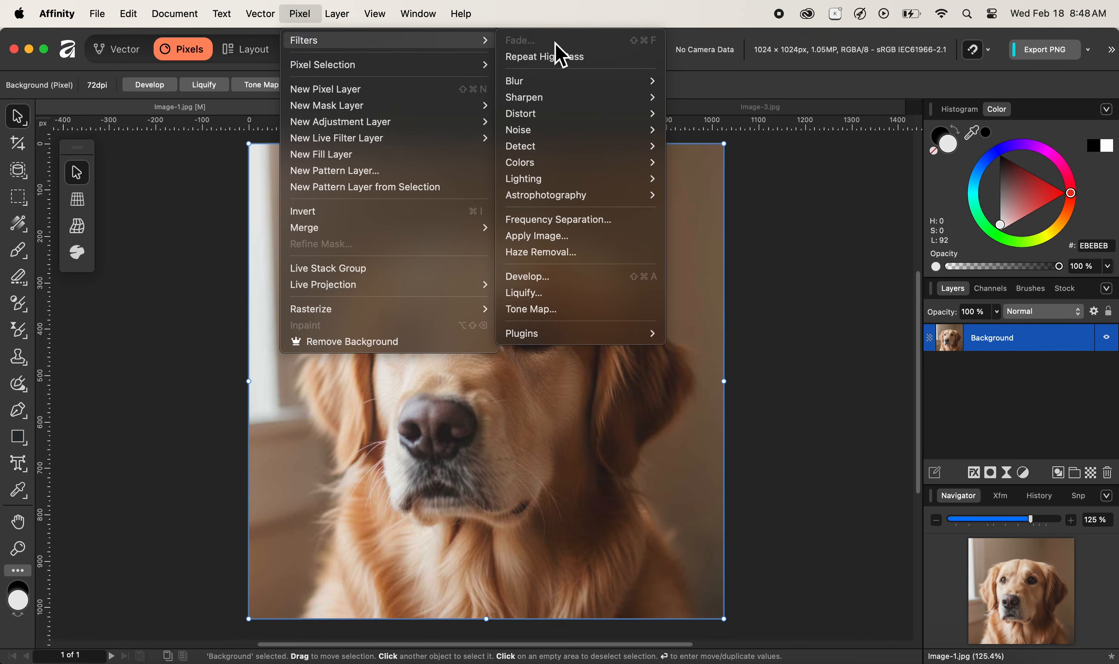
pyautogui.moveTo(558, 114)
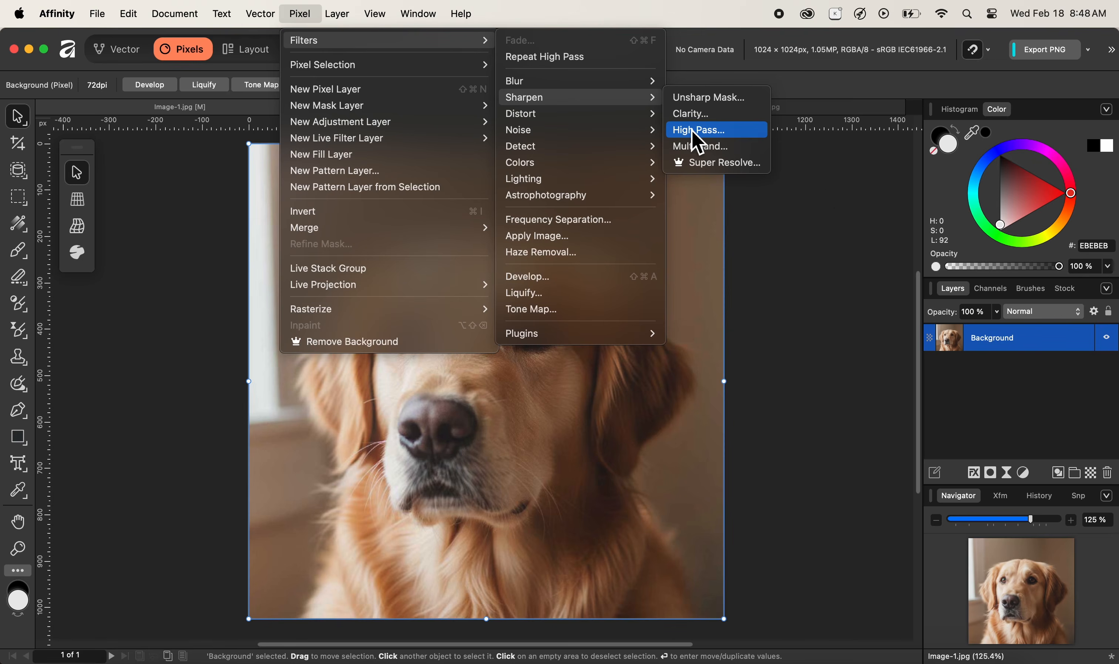
# Add a live High Pass filter to the dog photo's Background layer and expand the layer to reveal it.
pyautogui.click(968, 350)
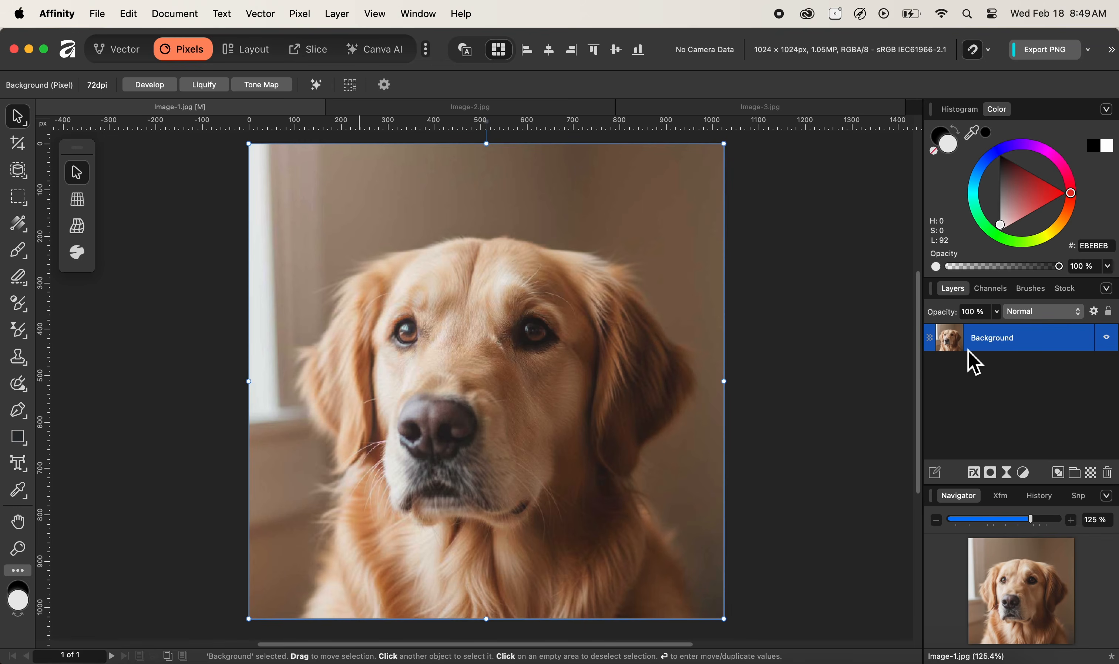
pyautogui.click(302, 14)
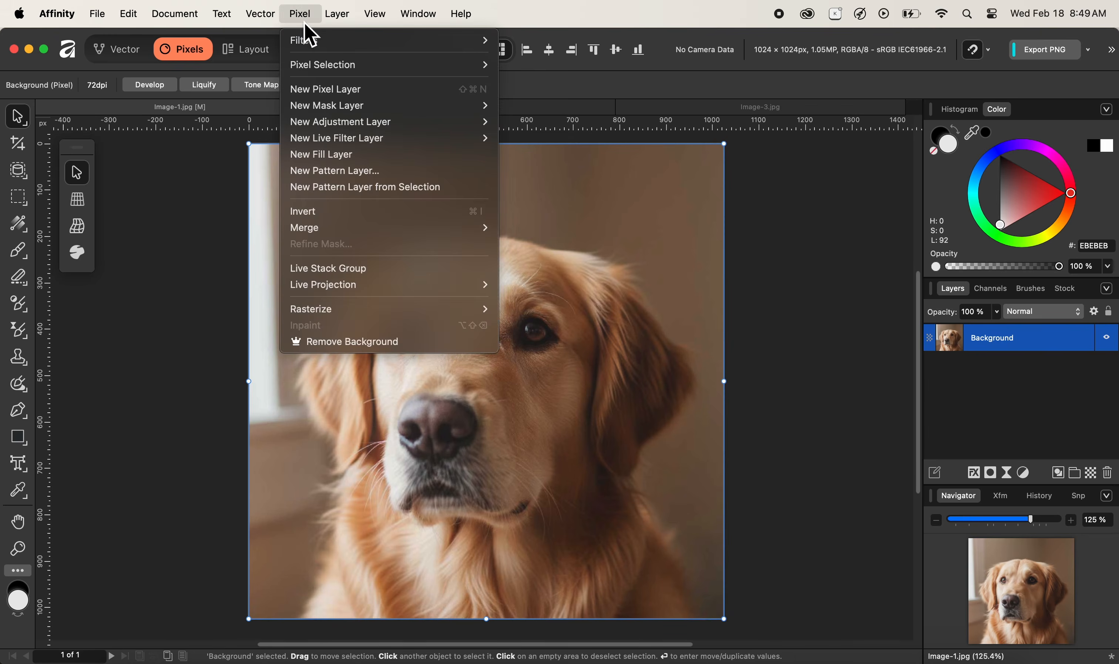
pyautogui.moveTo(334, 128)
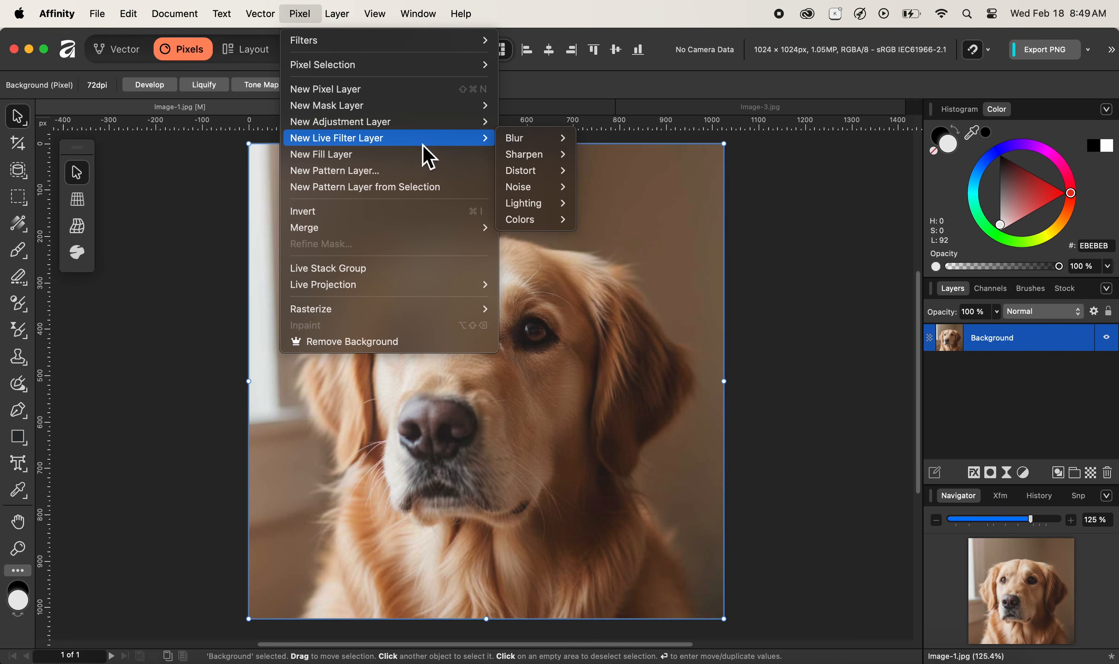
pyautogui.moveTo(521, 158)
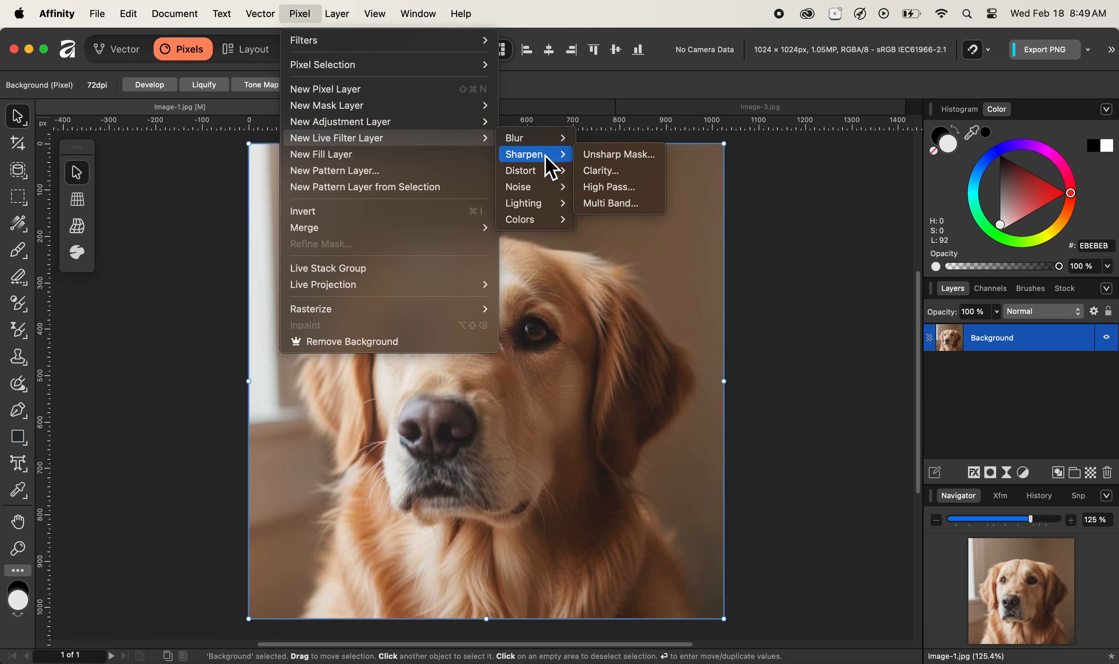
pyautogui.click(603, 187)
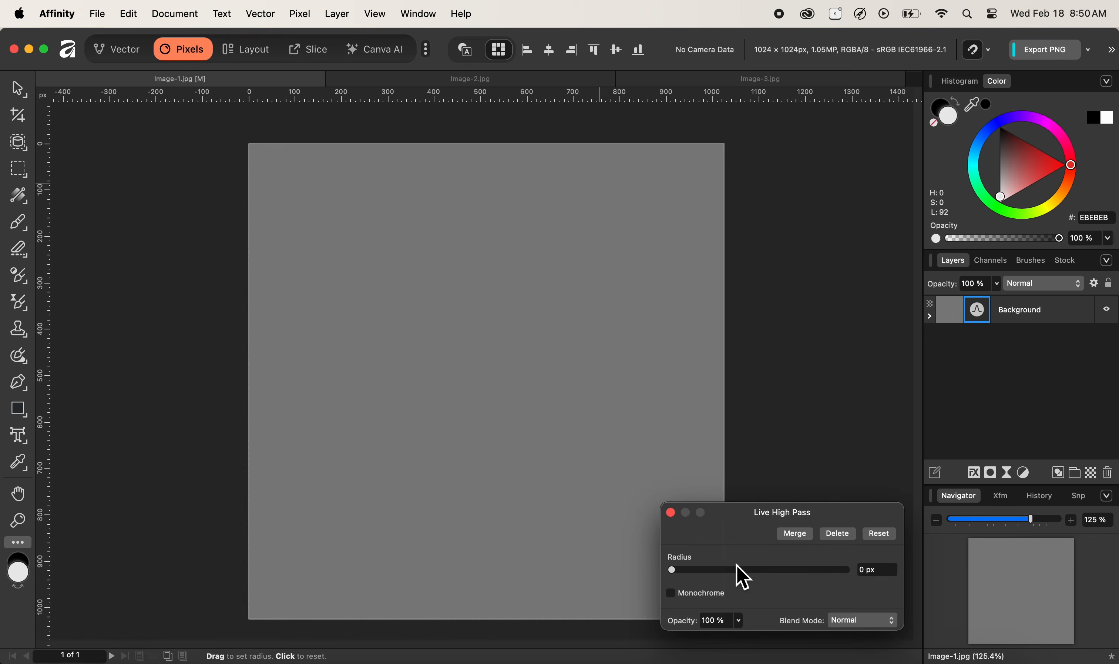
pyautogui.click(932, 320)
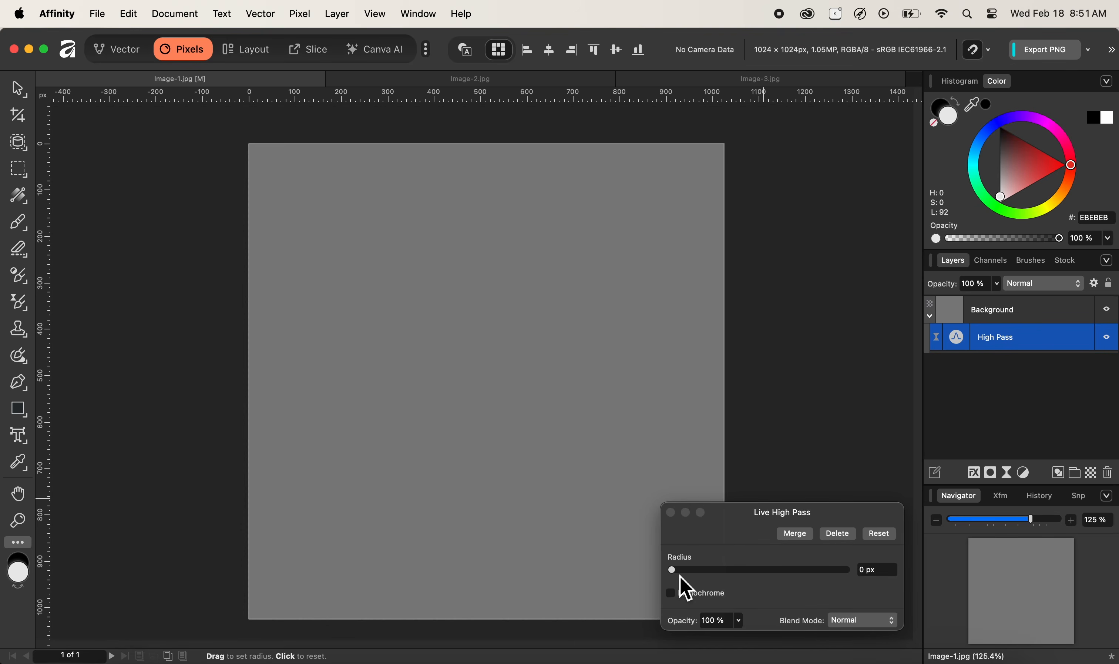
# Configure the live High Pass filter with a 35.6 px radius, Monochrome on and the Linear Light blend mode.
pyautogui.moveTo(677, 572); pyautogui.dragTo(720, 575)
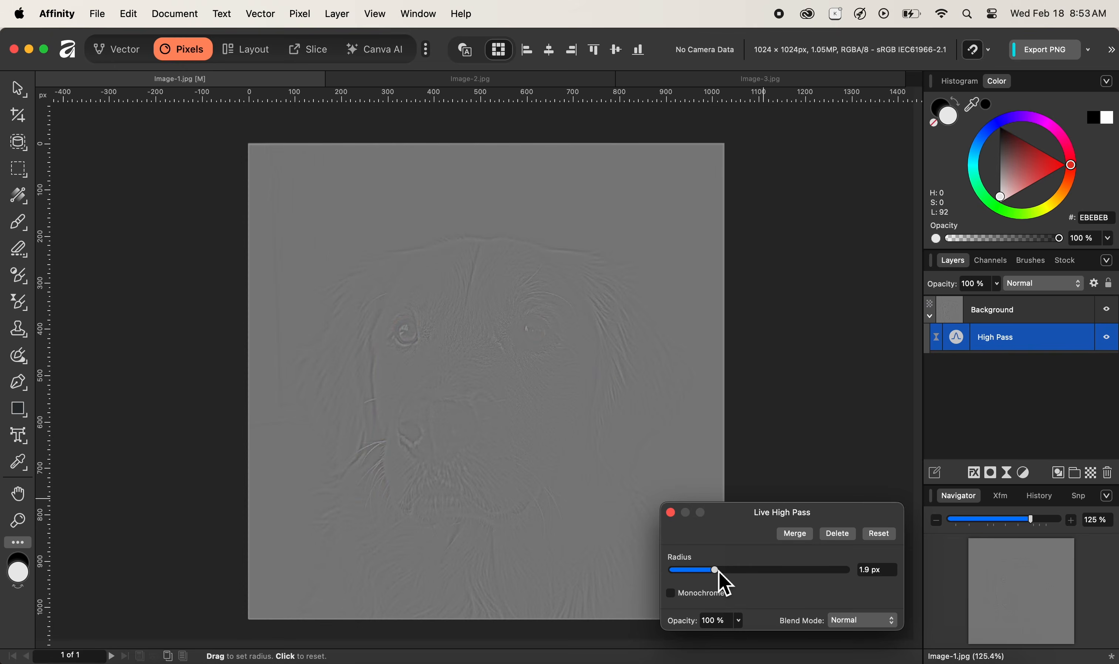
pyautogui.moveTo(719, 572); pyautogui.dragTo(804, 572)
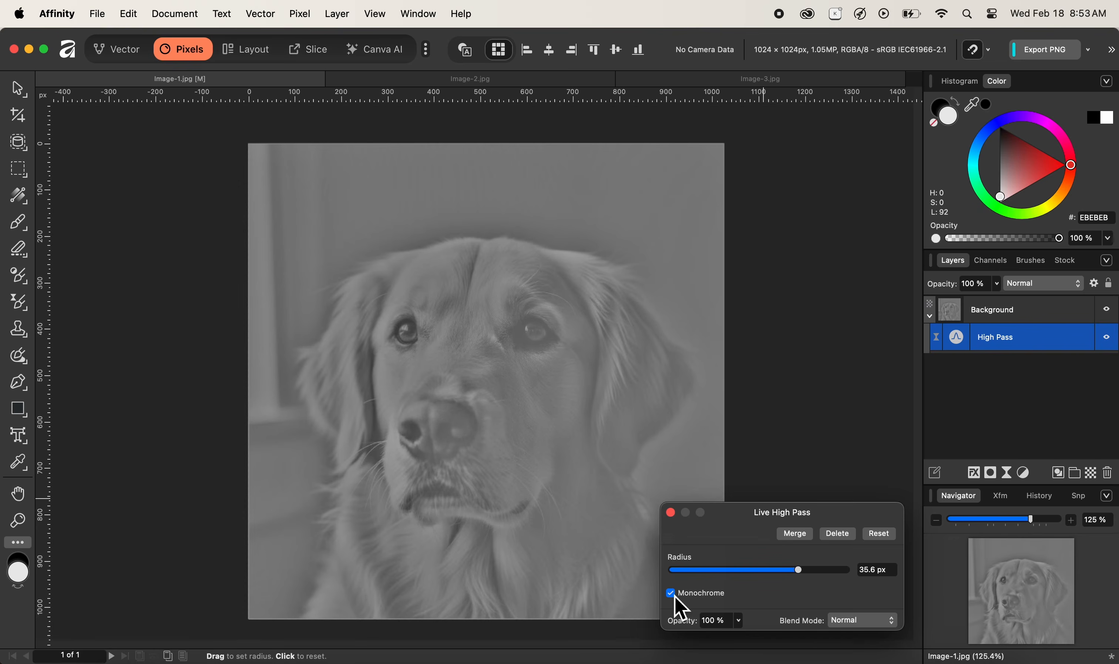
pyautogui.click(863, 626)
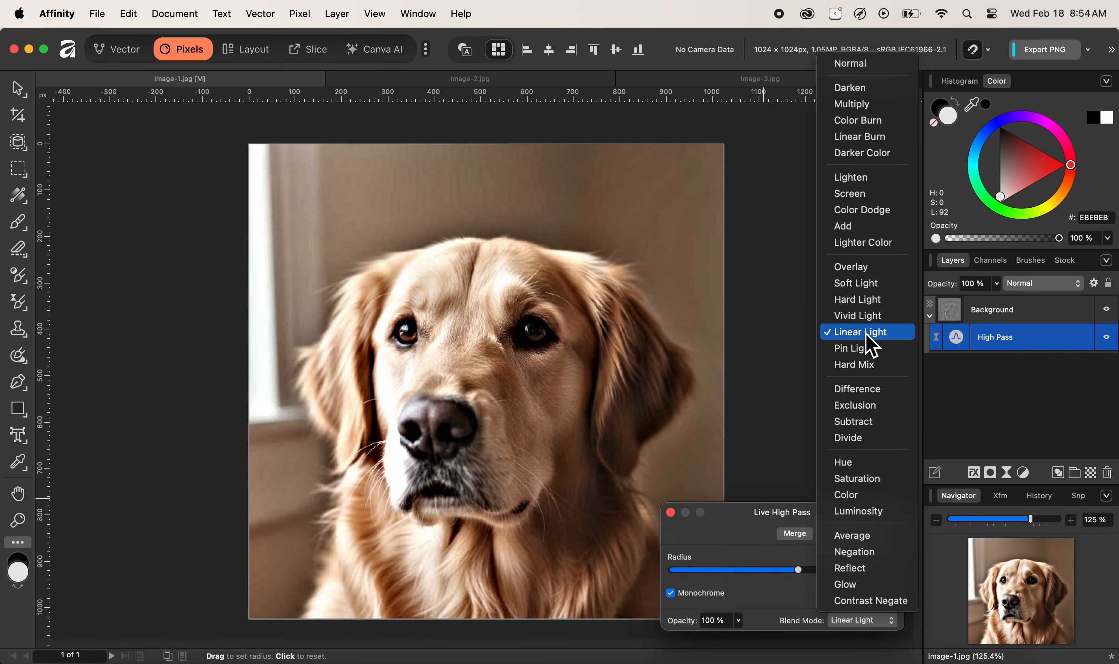
pyautogui.click(866, 333)
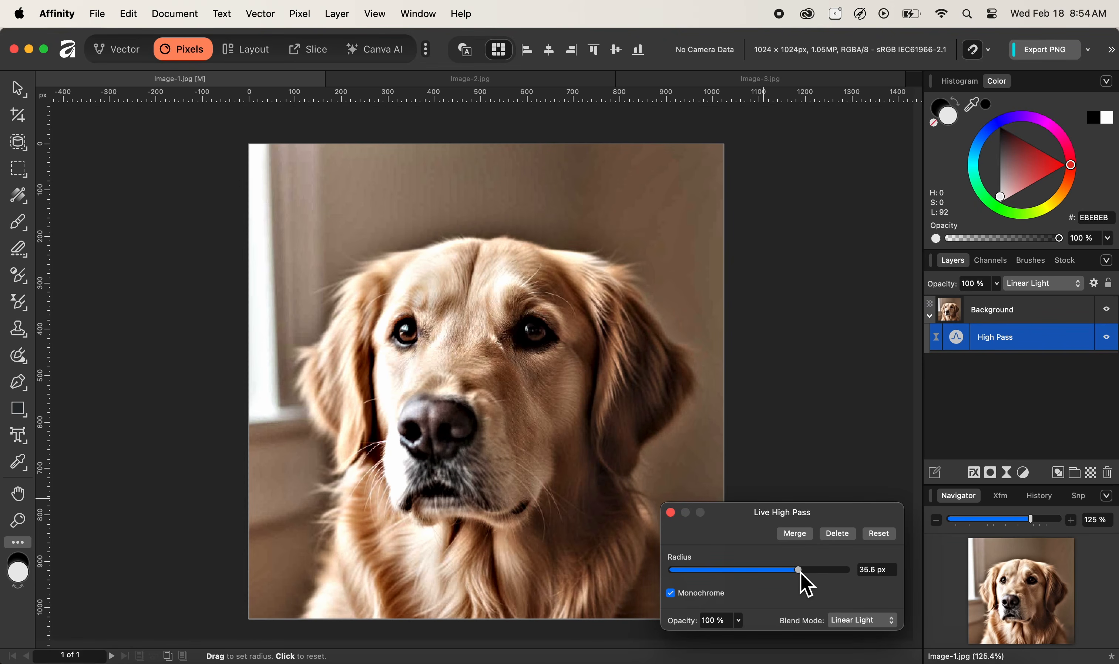
# Reduce the High Pass filter's radius to 1 px and close its settings.
pyautogui.moveTo(798, 573); pyautogui.dragTo(709, 572)
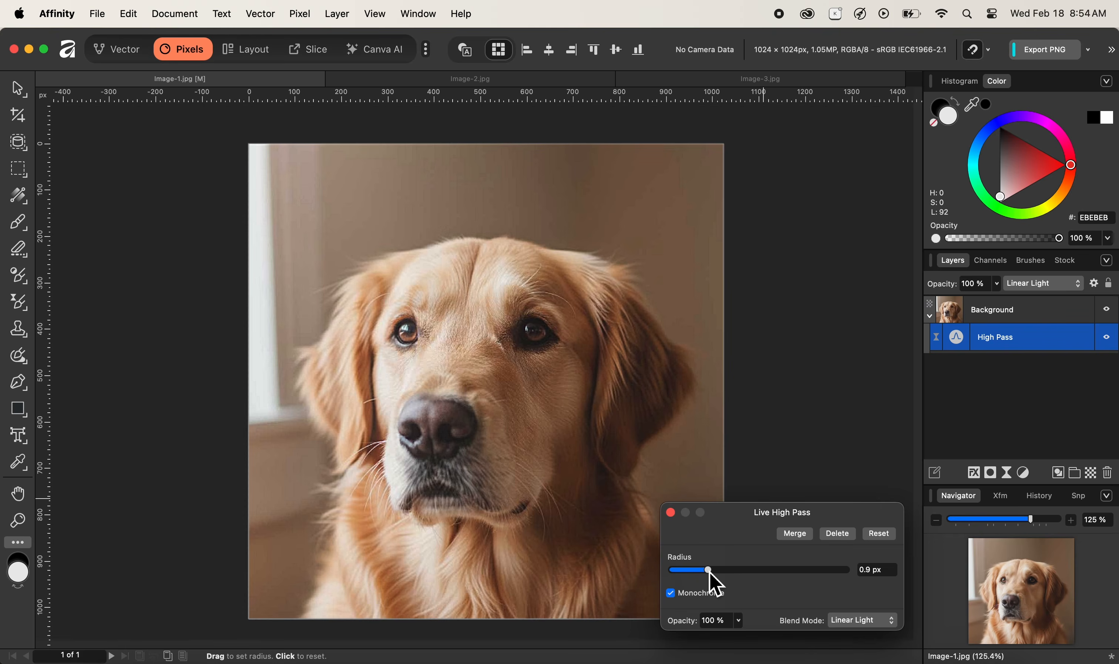
pyautogui.moveTo(710, 572); pyautogui.dragTo(712, 572)
pyautogui.click(862, 626)
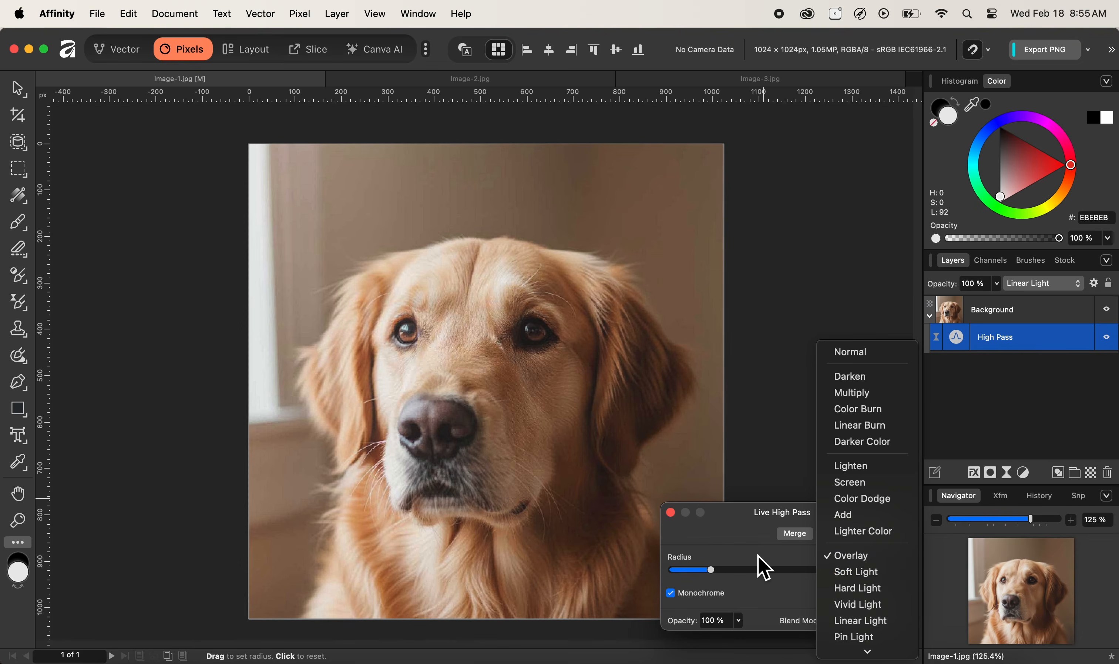
pyautogui.press('Escape')
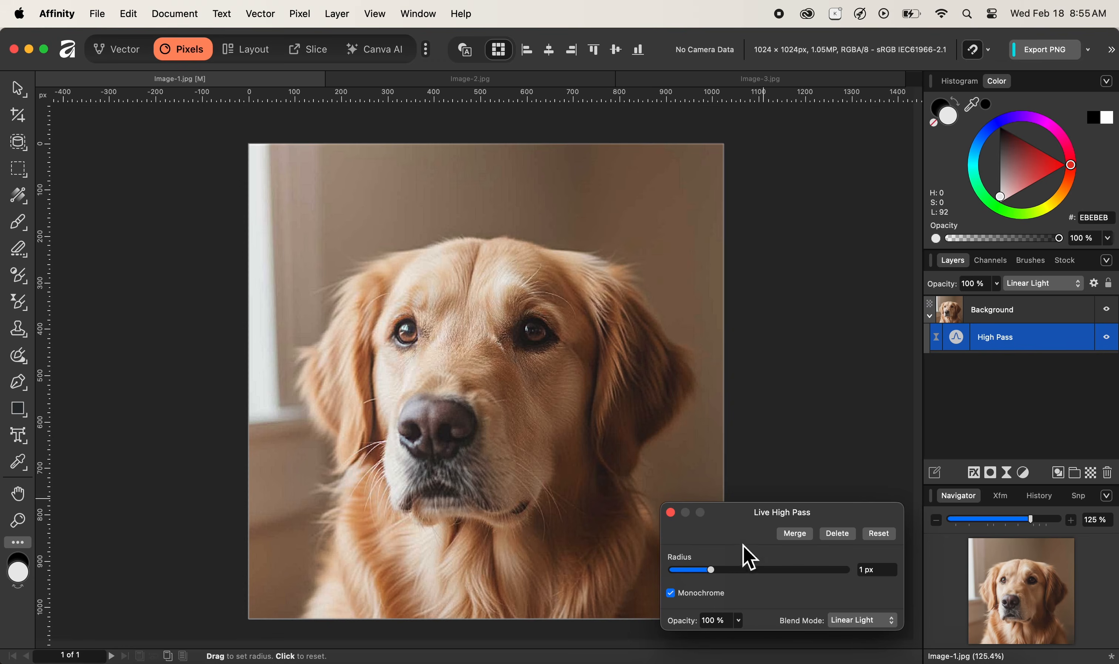
pyautogui.click(673, 515)
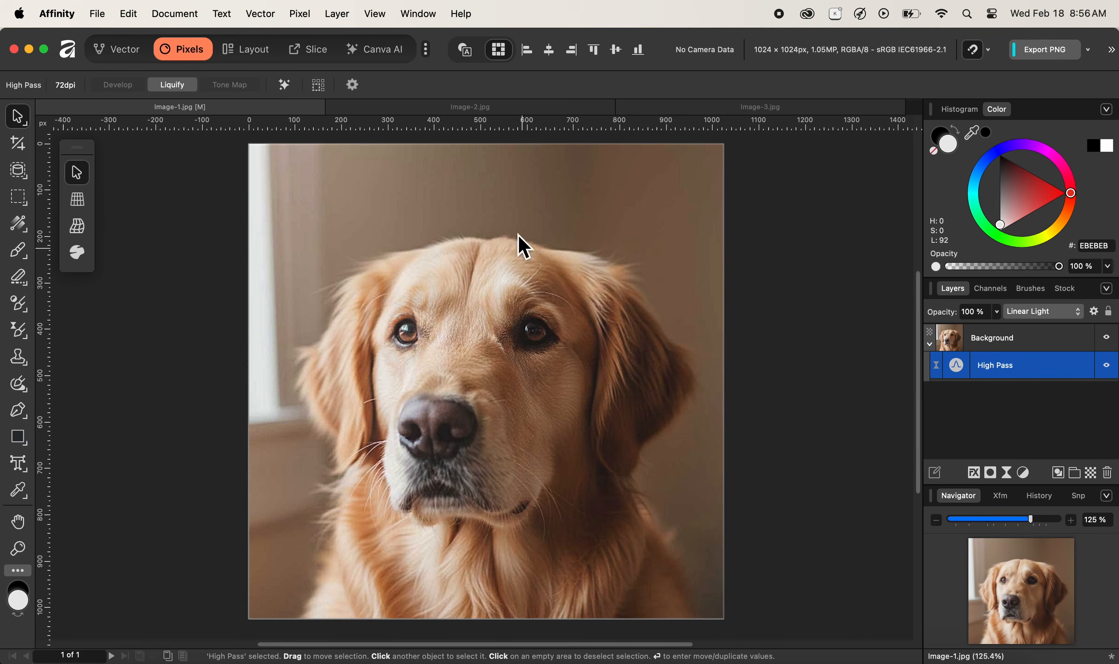
# Switch to Image-2.jpg and add a live High Pass filter to its Background layer.
pyautogui.click(481, 113)
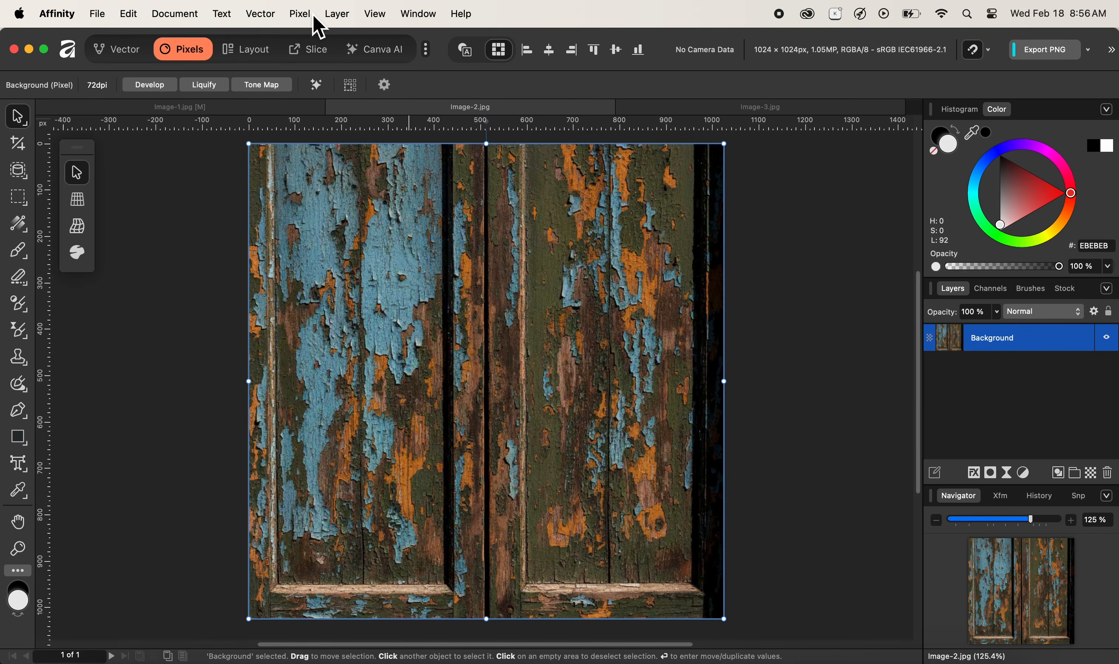
pyautogui.click(301, 14)
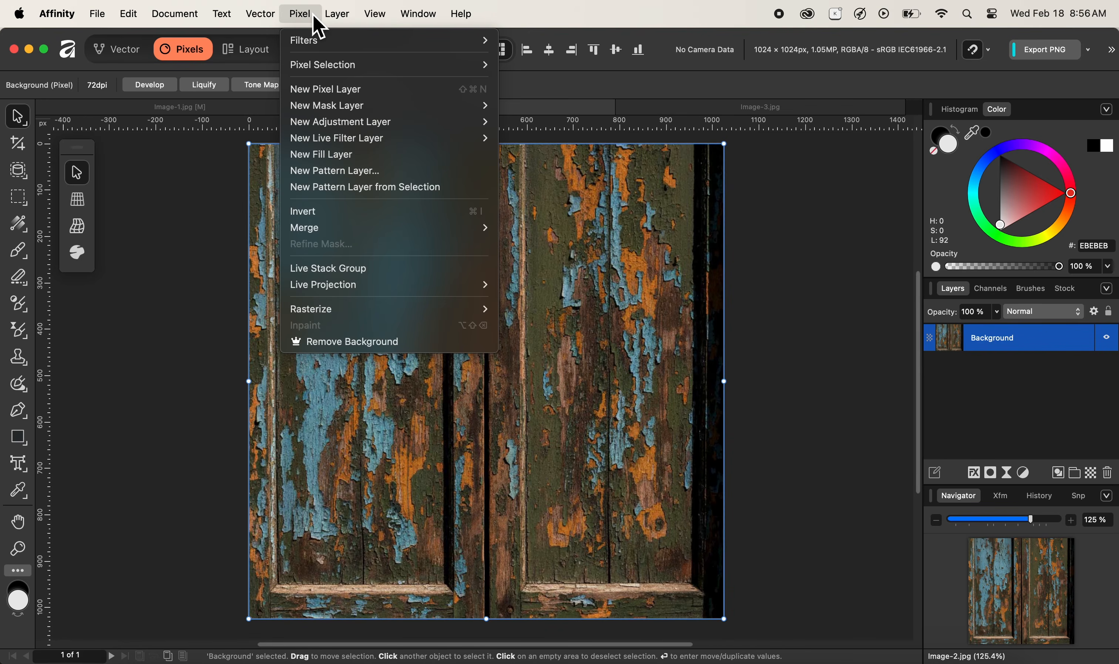
pyautogui.moveTo(358, 145)
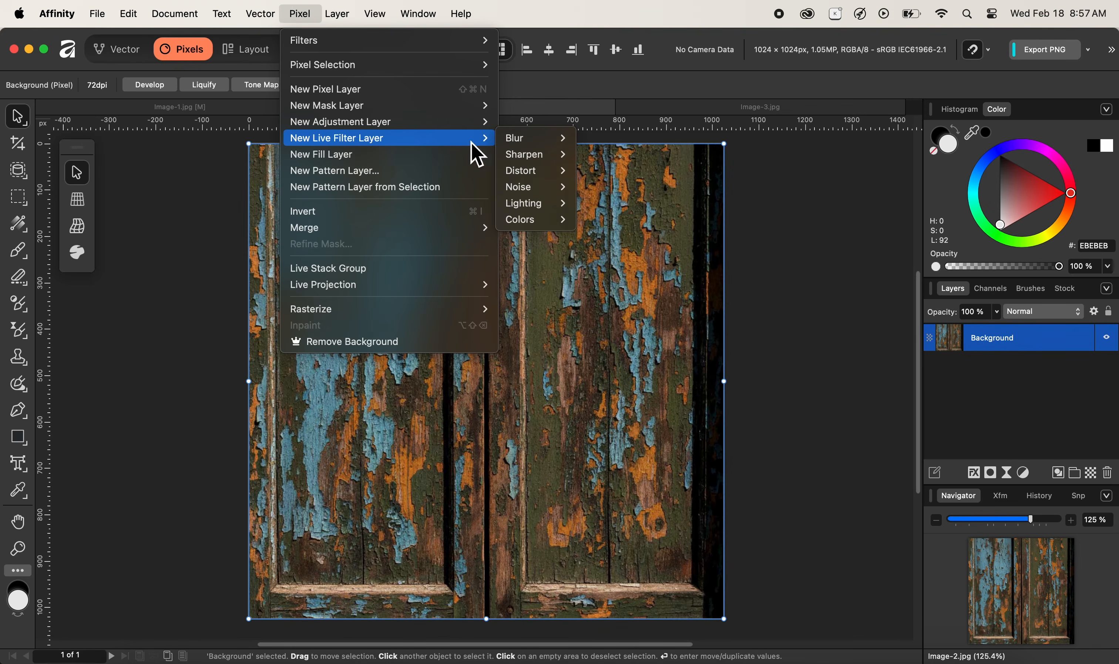
pyautogui.moveTo(511, 144)
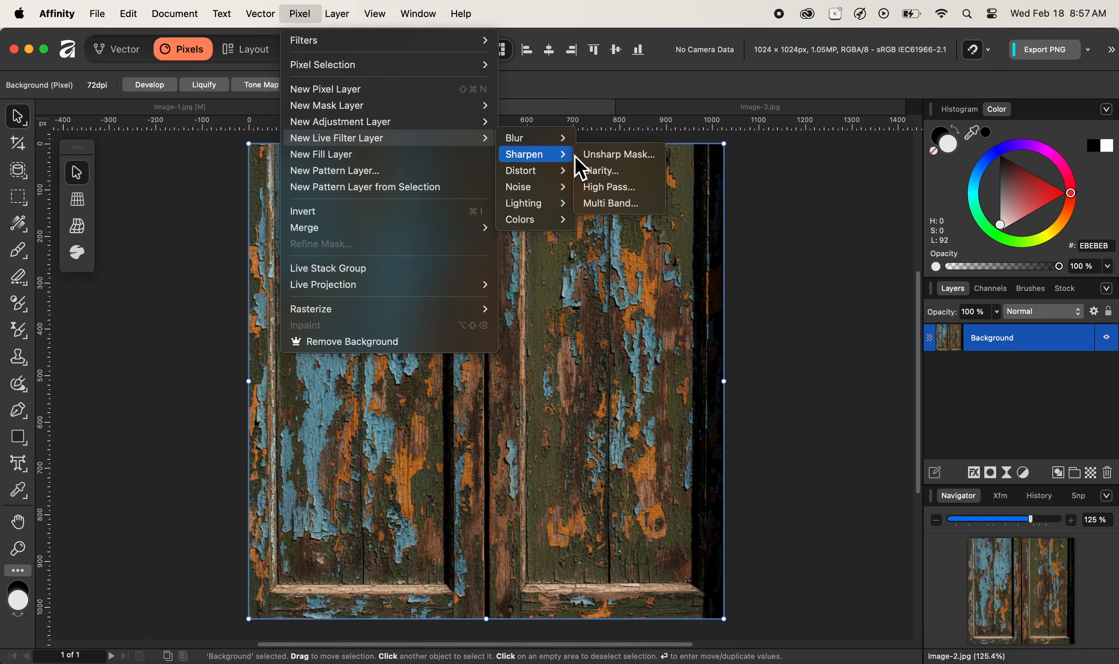
pyautogui.click(608, 195)
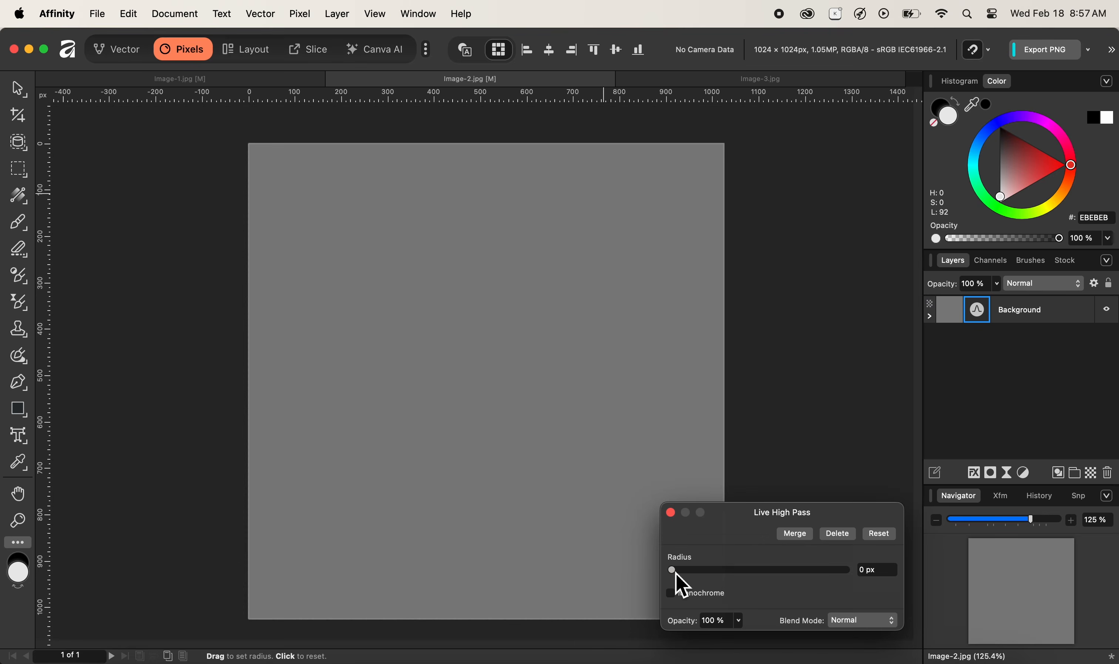
# Set the door photo's High Pass radius to 1.5 px and make the filter monochrome.
pyautogui.moveTo(677, 571); pyautogui.dragTo(684, 575)
pyautogui.moveTo(713, 574); pyautogui.dragTo(816, 577)
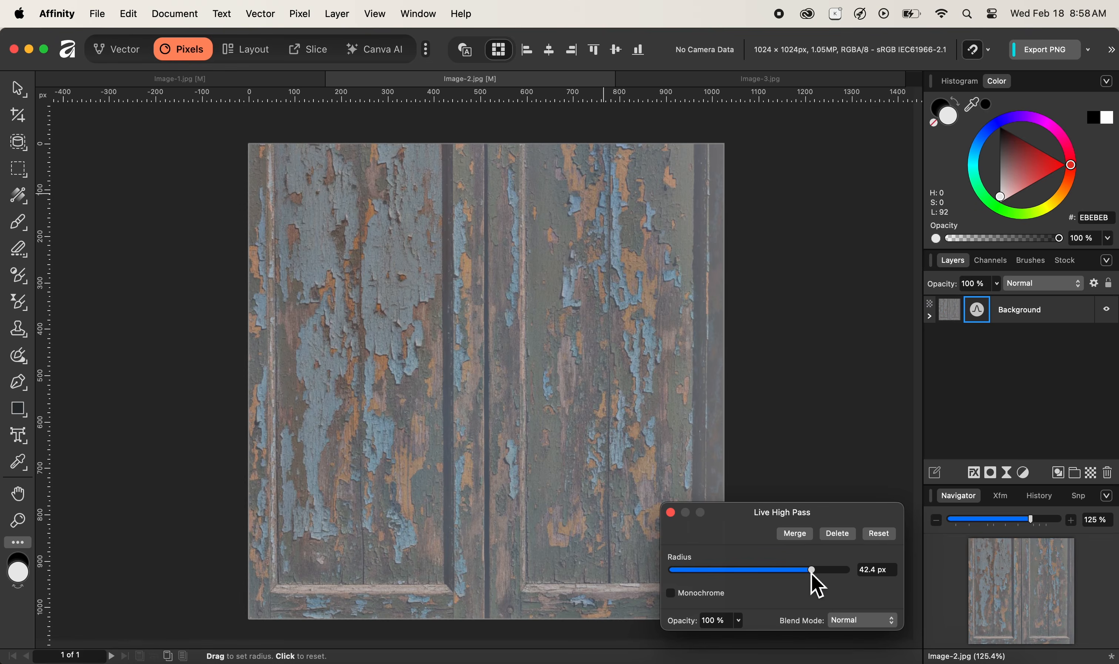
pyautogui.moveTo(808, 563); pyautogui.dragTo(715, 574)
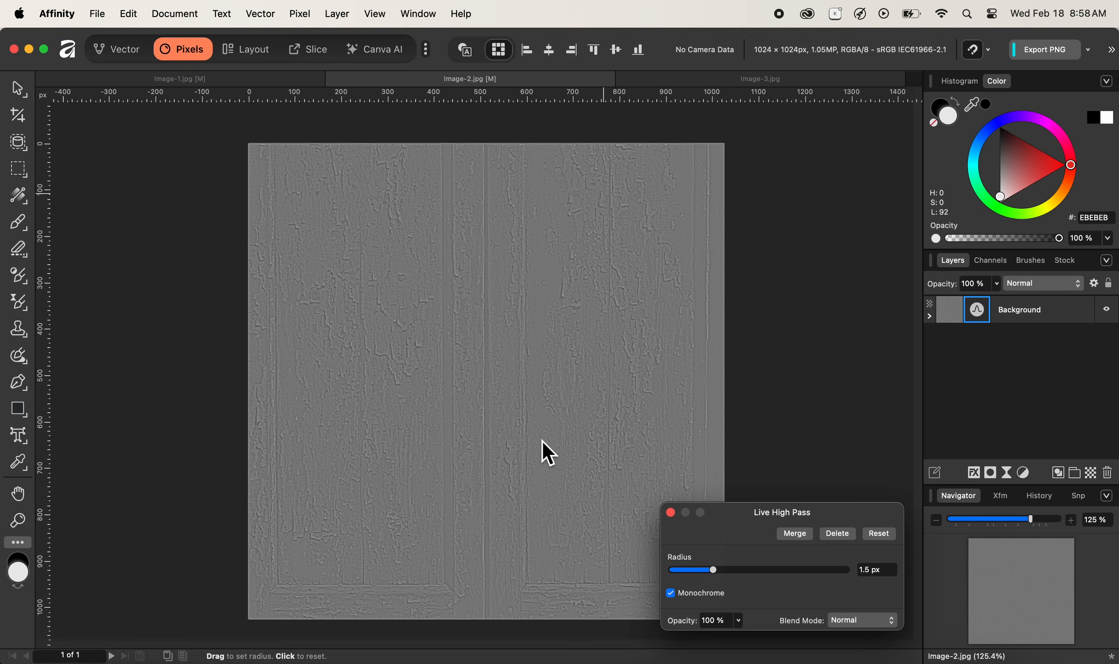
# Set the door photo's High Pass blend mode to Hard Light and close the filter's settings.
pyautogui.click(855, 623)
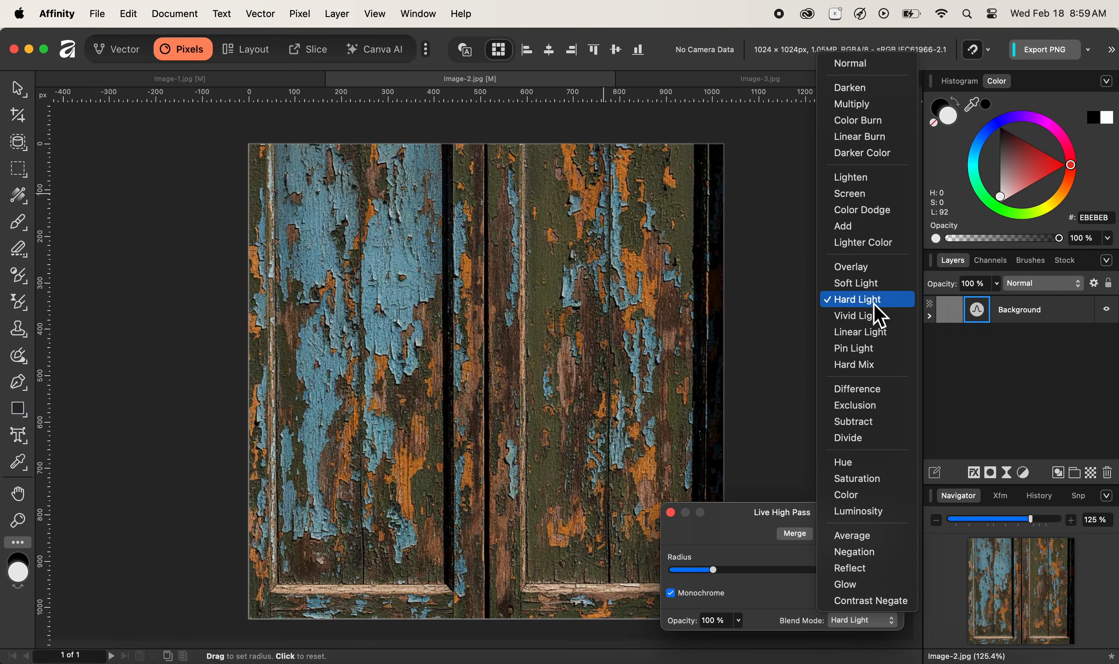
pyautogui.click(876, 303)
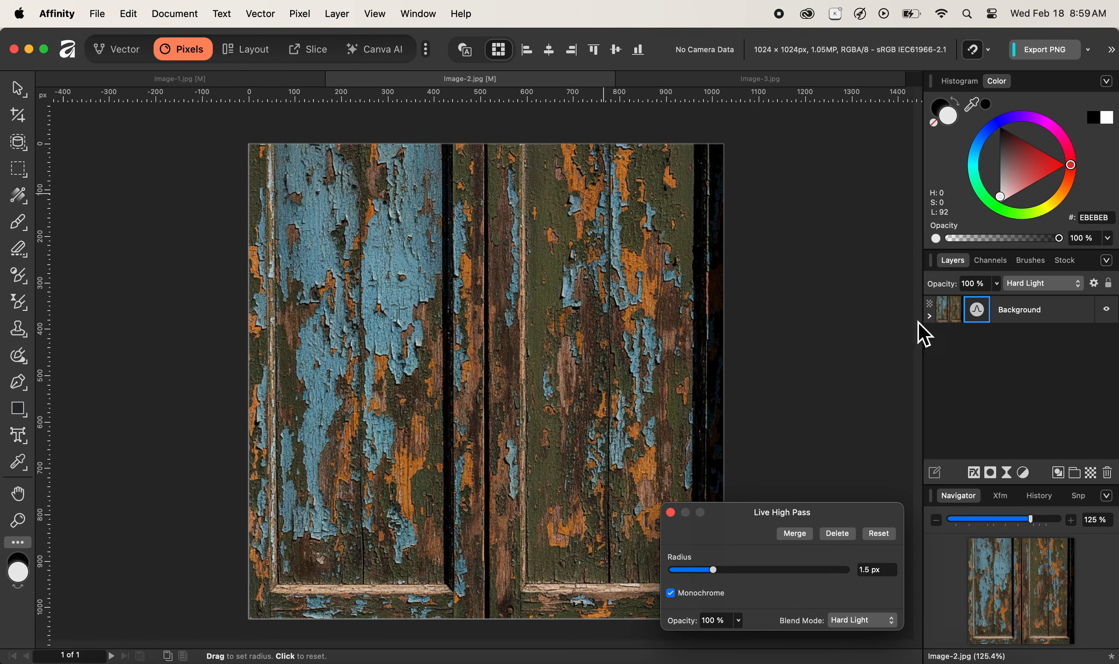
pyautogui.click(674, 514)
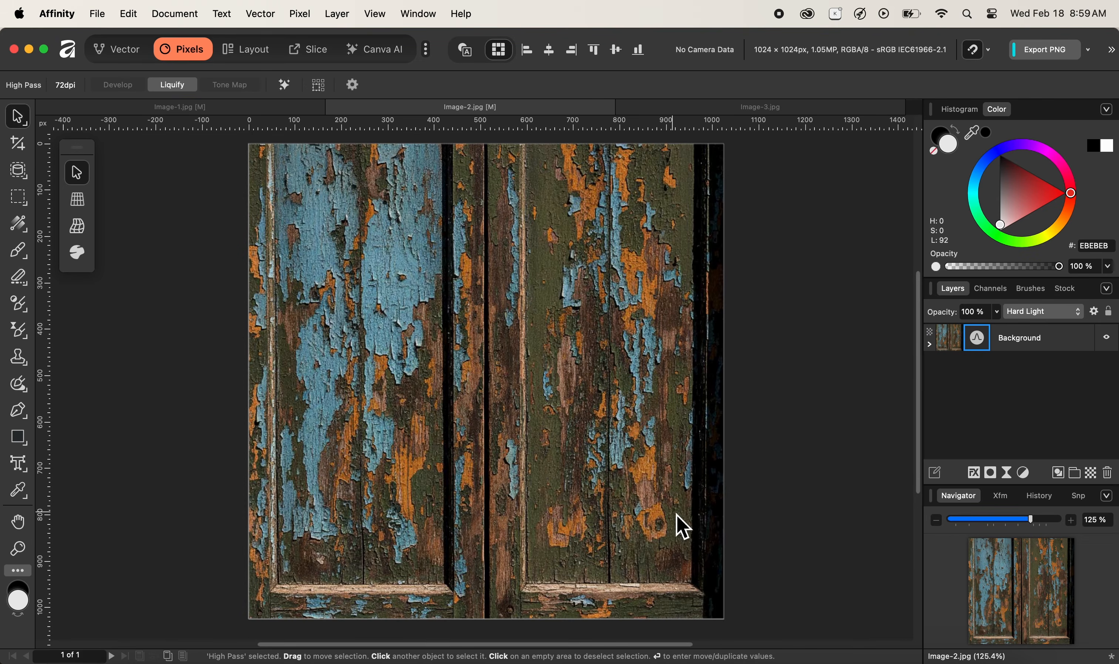
# Expand the Background layer and toggle the High Pass filter's visibility off and on to compare the sharpening.
pyautogui.click(931, 345)
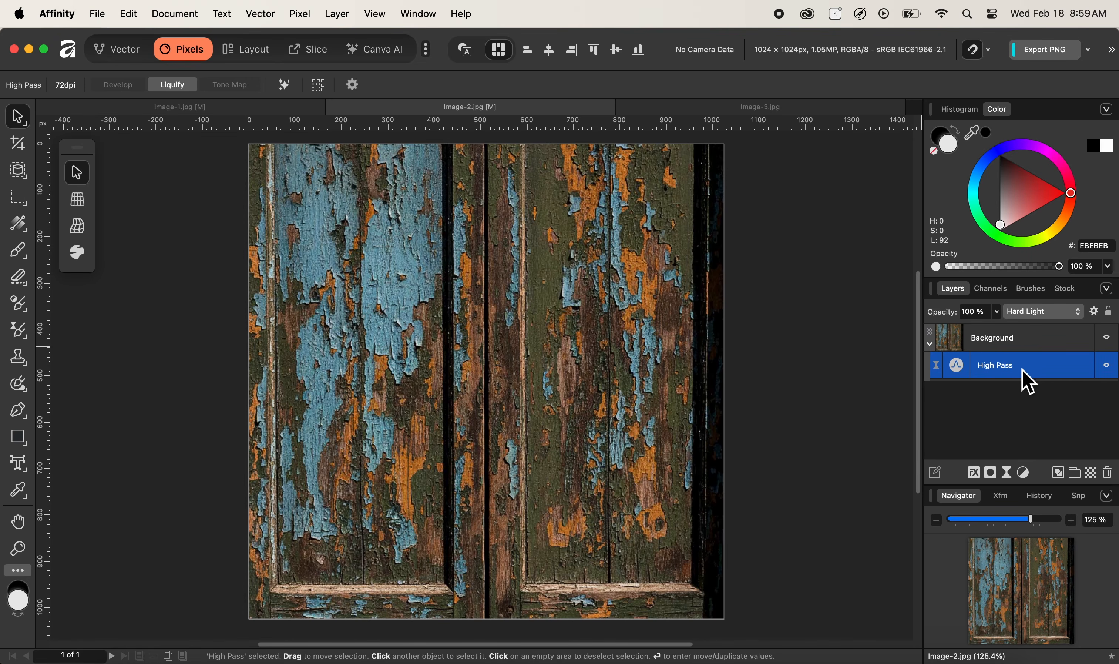
pyautogui.click(1111, 370)
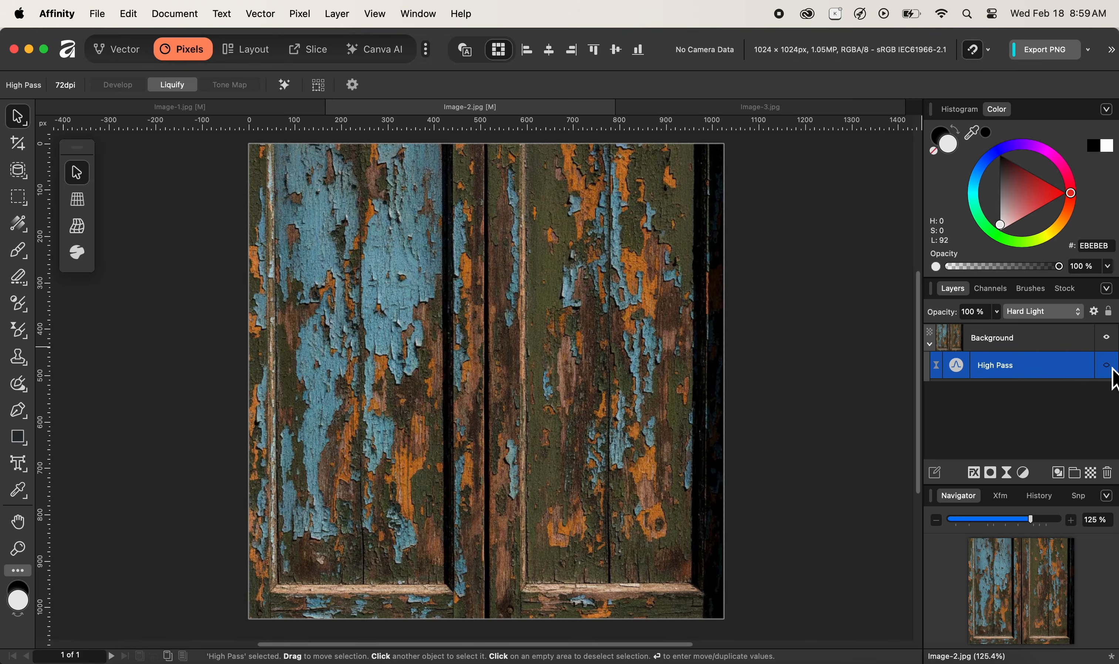
pyautogui.click(1111, 371)
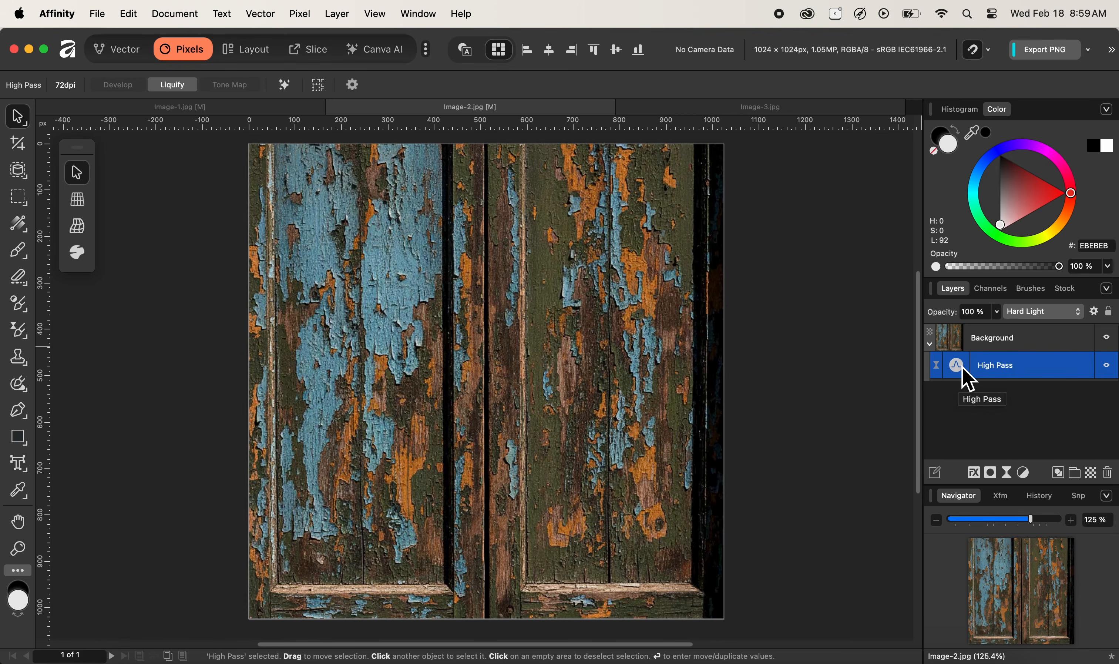
# Change the High Pass filter layer's blend mode to Overlay and review the other blend modes without switching.
pyautogui.click(1042, 313)
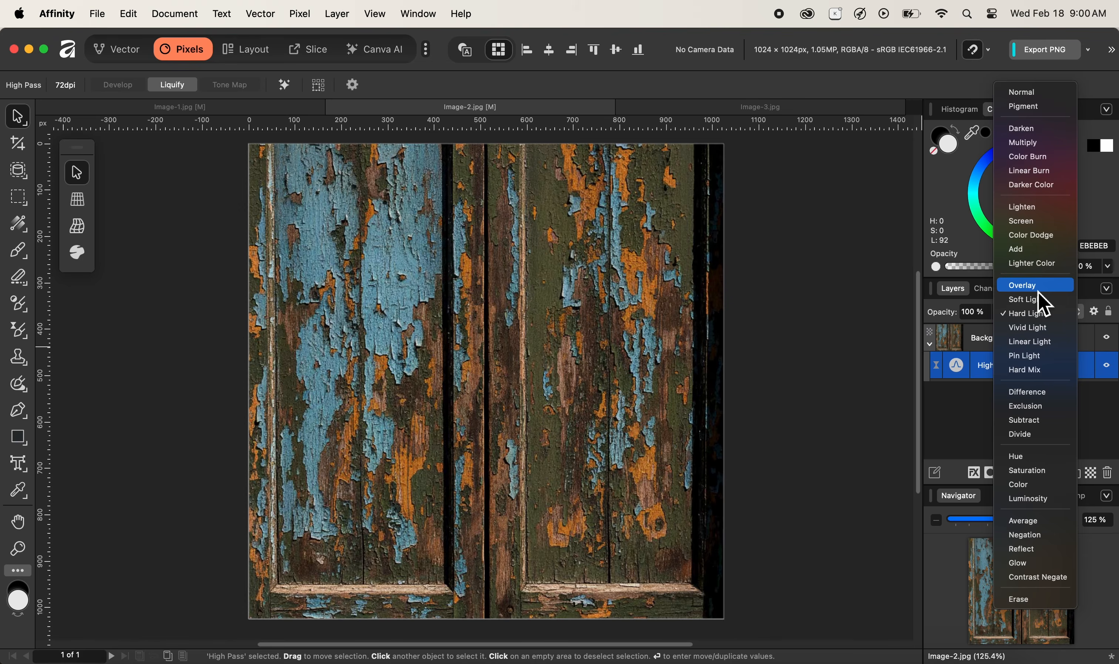
pyautogui.click(1038, 291)
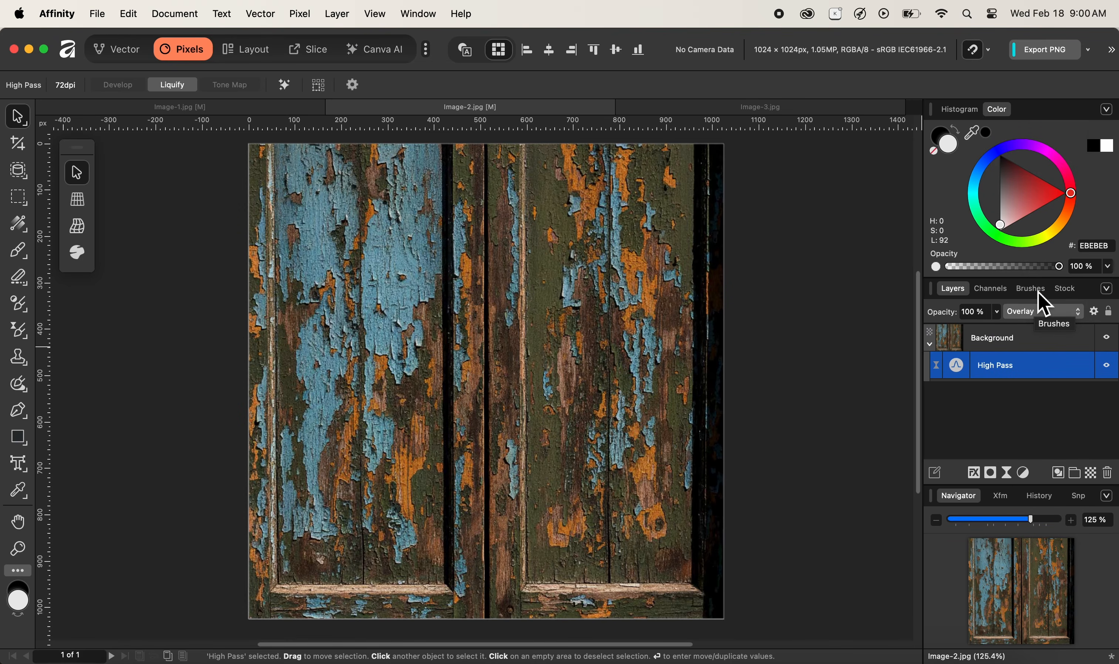
pyautogui.click(1039, 313)
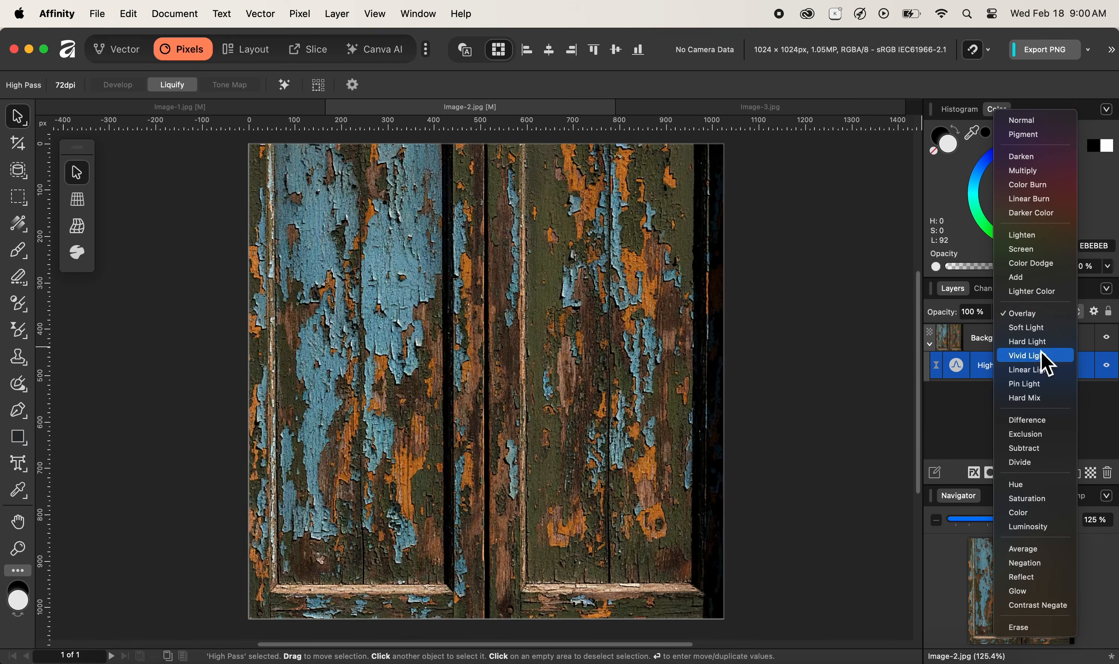
pyautogui.click(1043, 317)
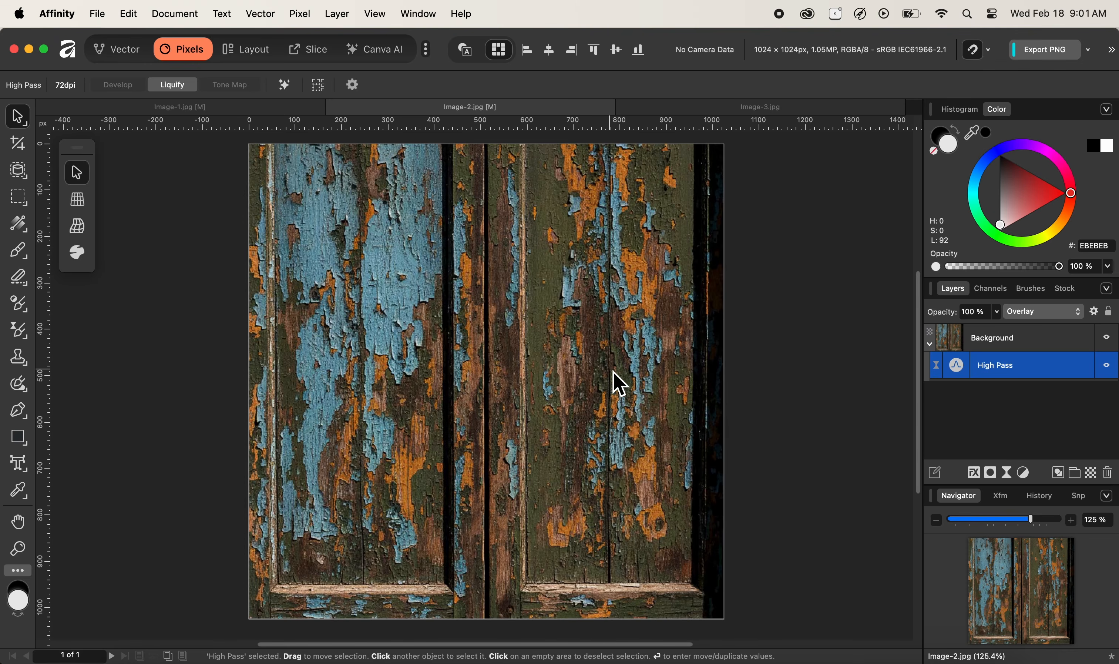
# Toggle the door photo's High Pass filter off and on to compare the Overlay sharpening, and collapse the Background layer.
pyautogui.click(1107, 367)
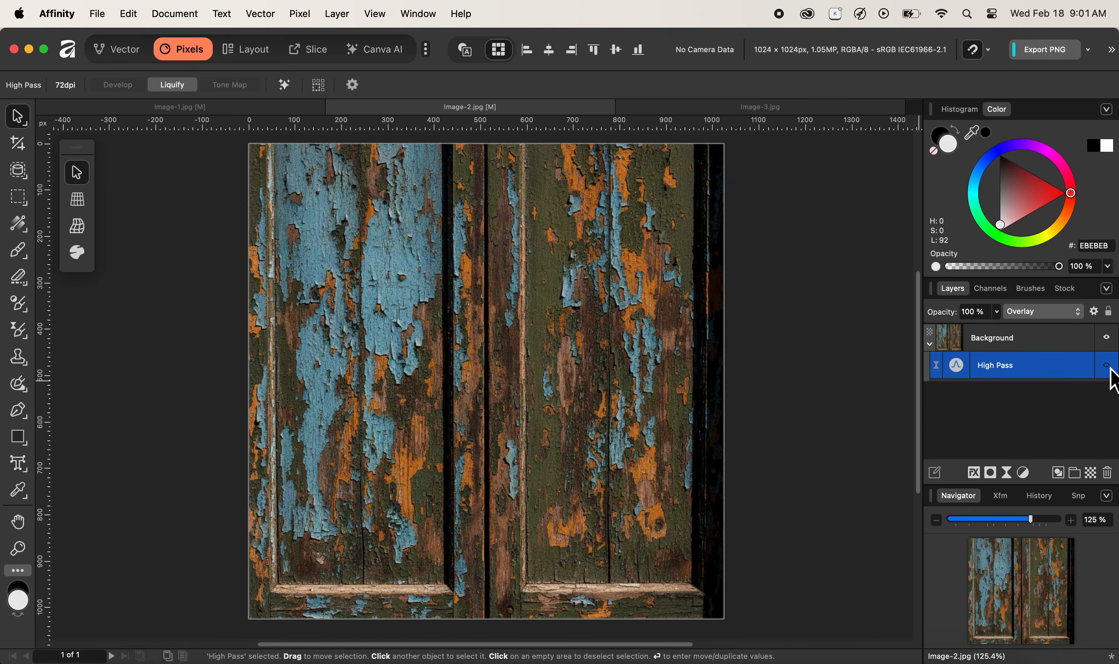
pyautogui.click(1108, 367)
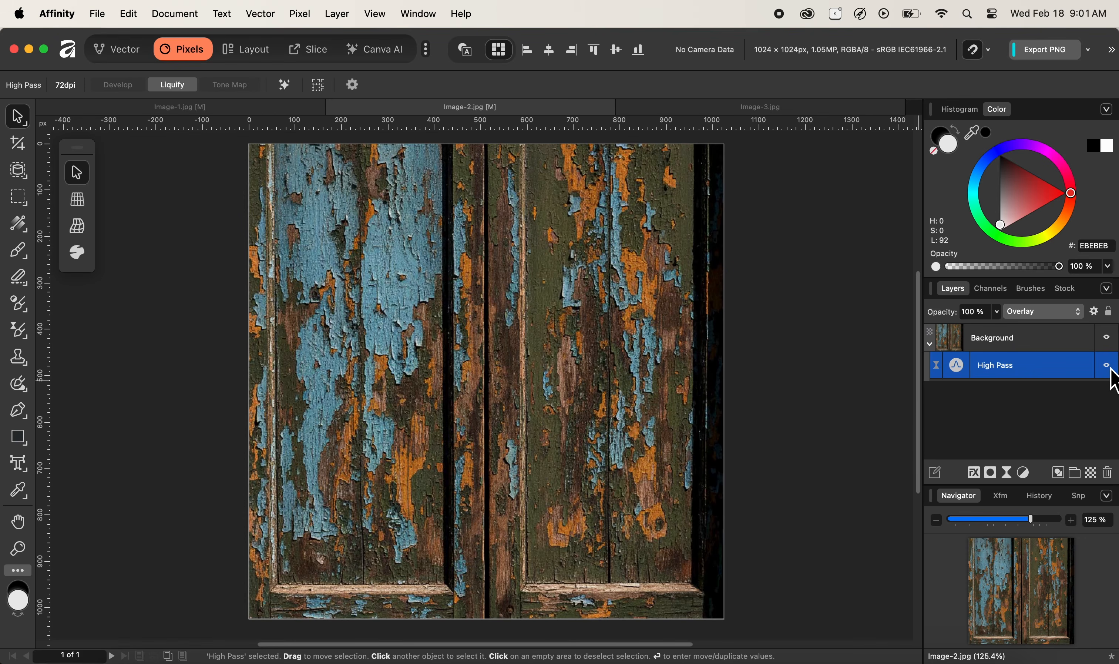
pyautogui.click(934, 347)
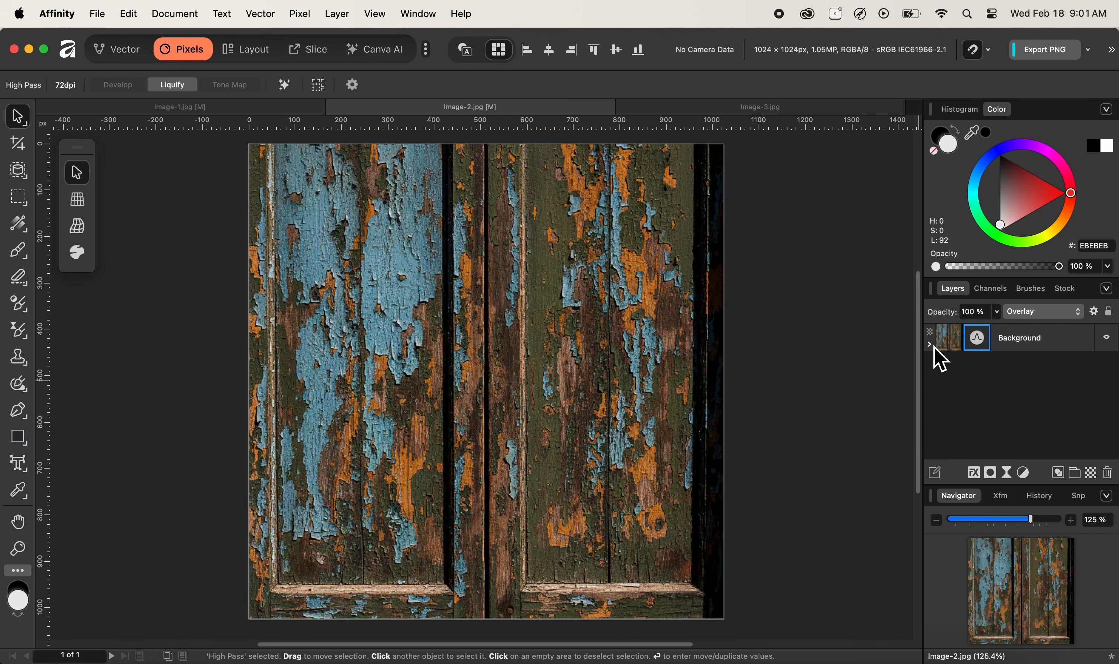
# Switch to Image-3.jpg and set the Assistant's handling of adding filter layers to a selection to "Add filter as new layer".
pyautogui.click(791, 107)
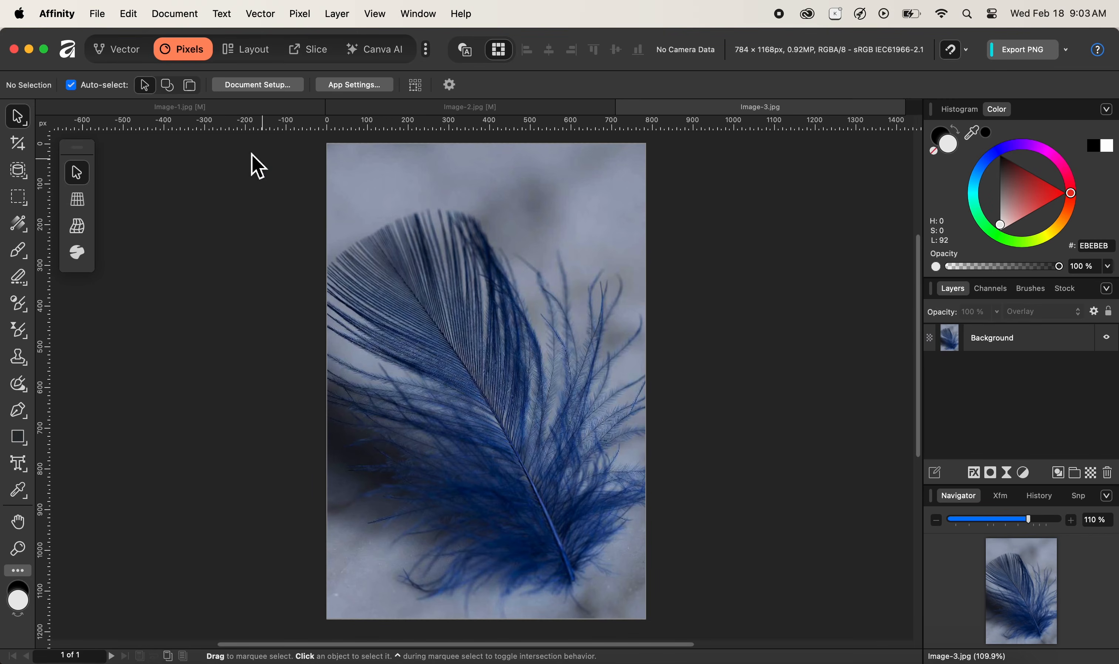
pyautogui.click(58, 14)
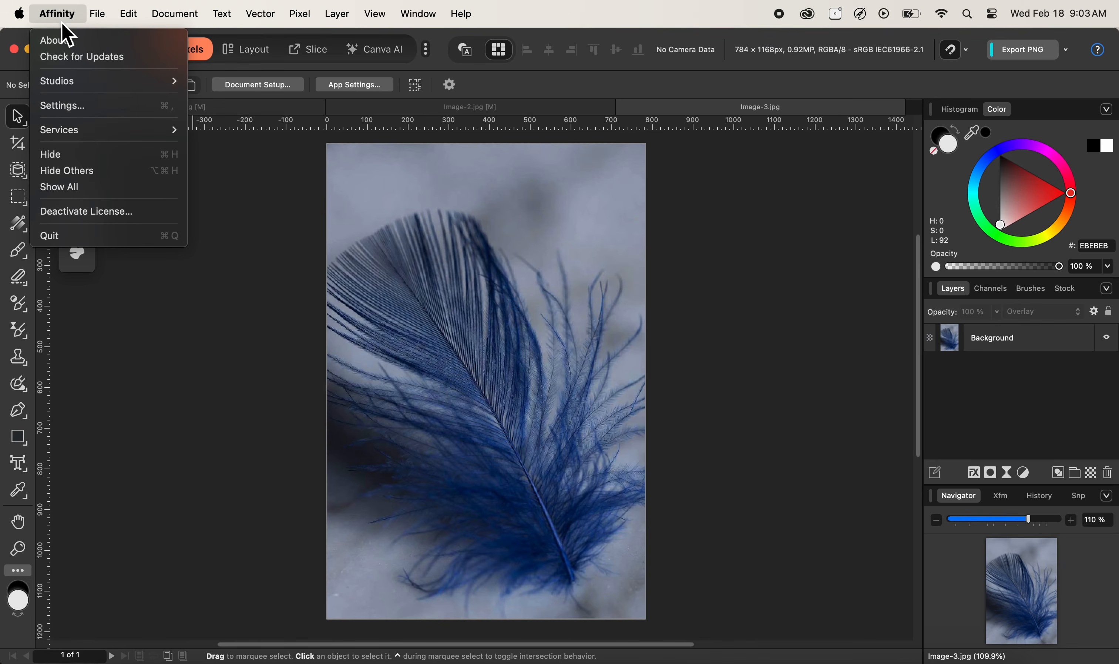
pyautogui.click(78, 107)
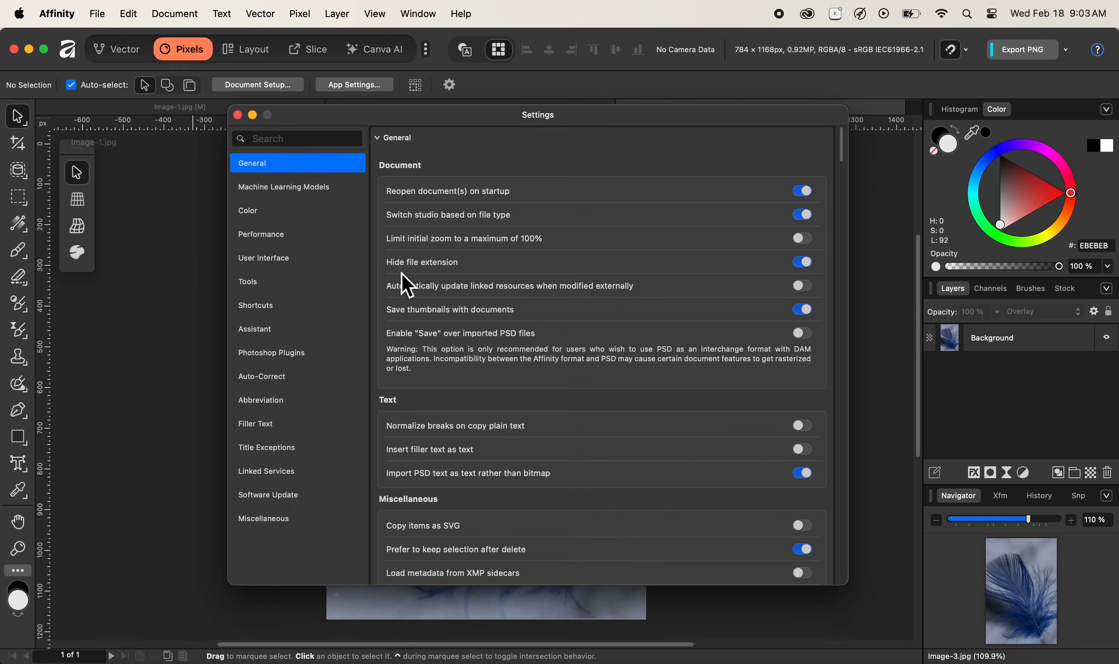
pyautogui.click(258, 333)
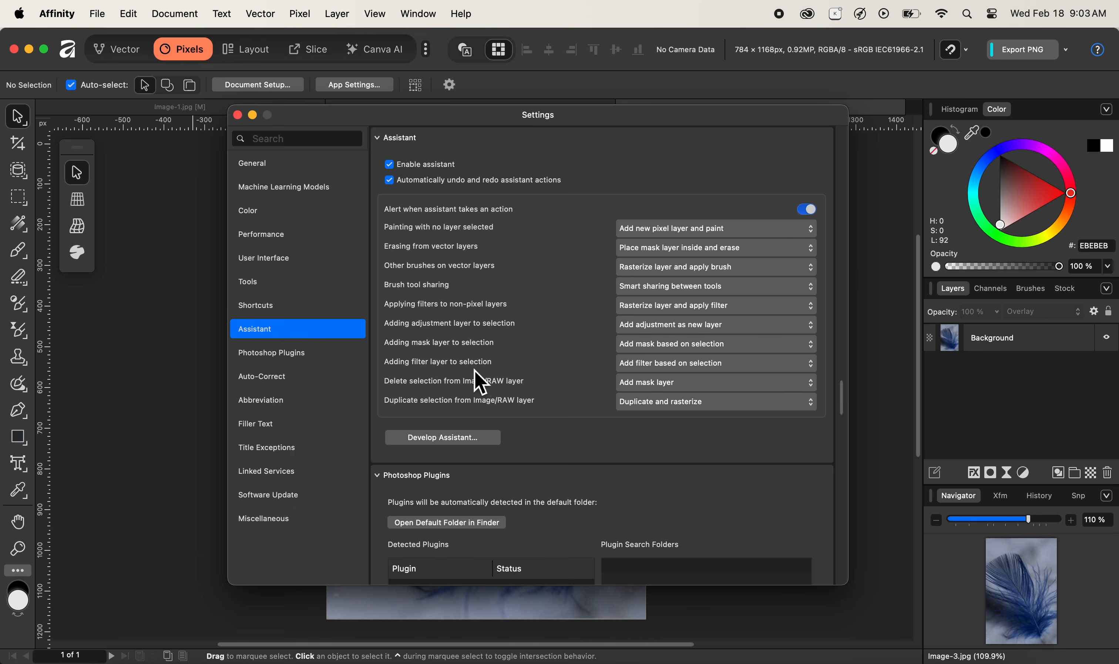
pyautogui.click(668, 369)
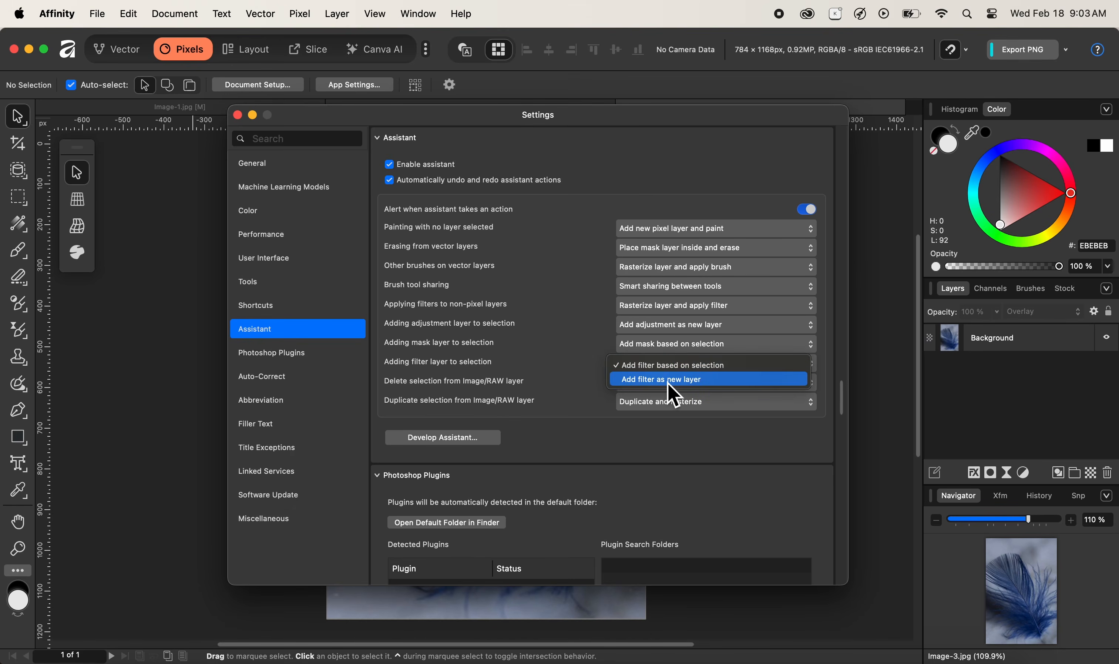
pyautogui.click(667, 384)
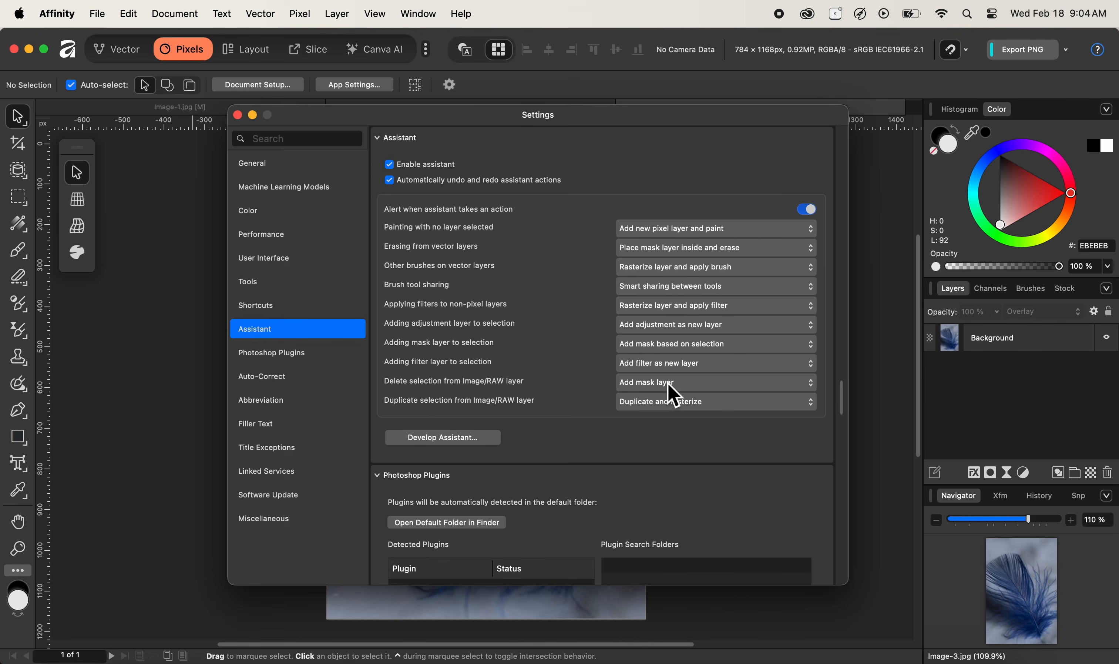
pyautogui.click(238, 116)
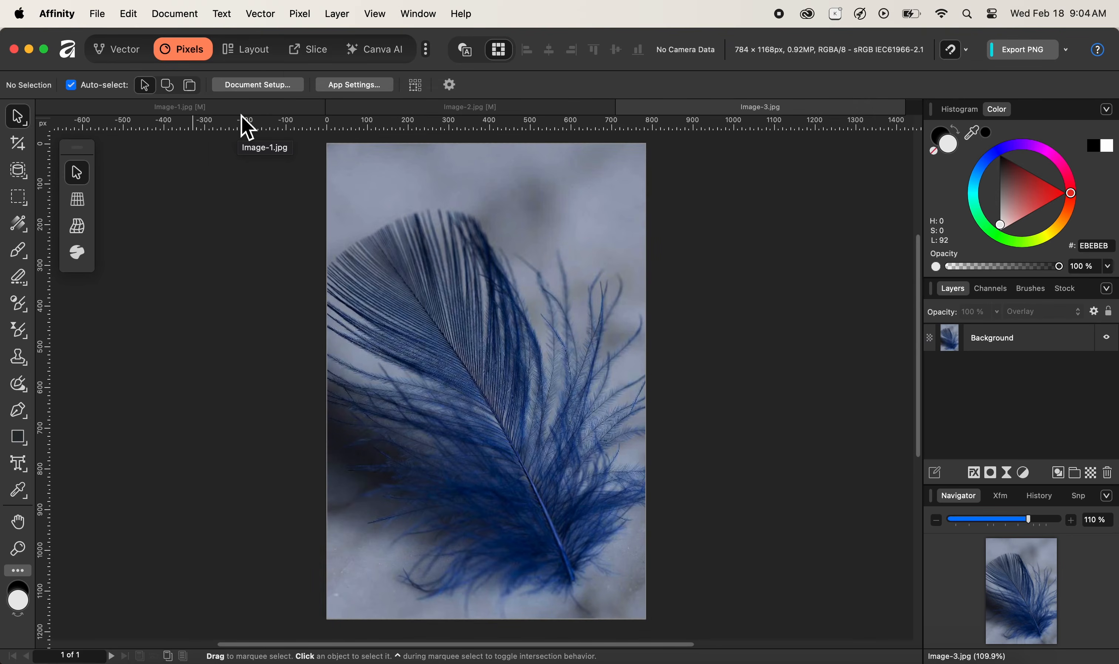
# Add a live High Pass sharpening filter above the feather photo's Background layer and close the filter's settings.
pyautogui.click(300, 14)
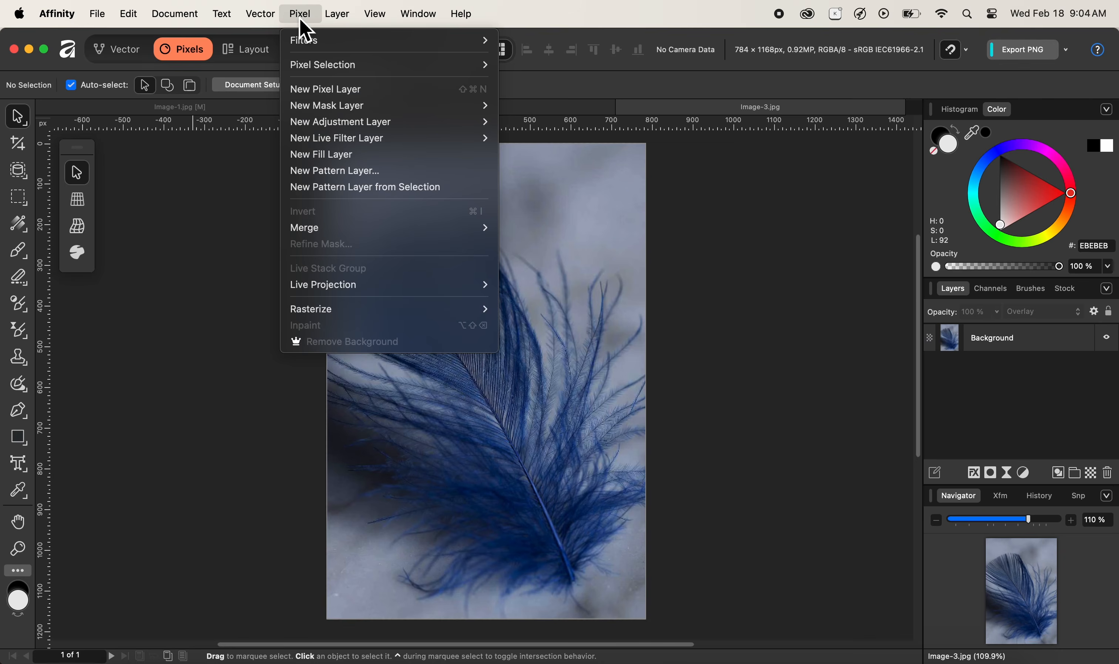
pyautogui.moveTo(365, 142)
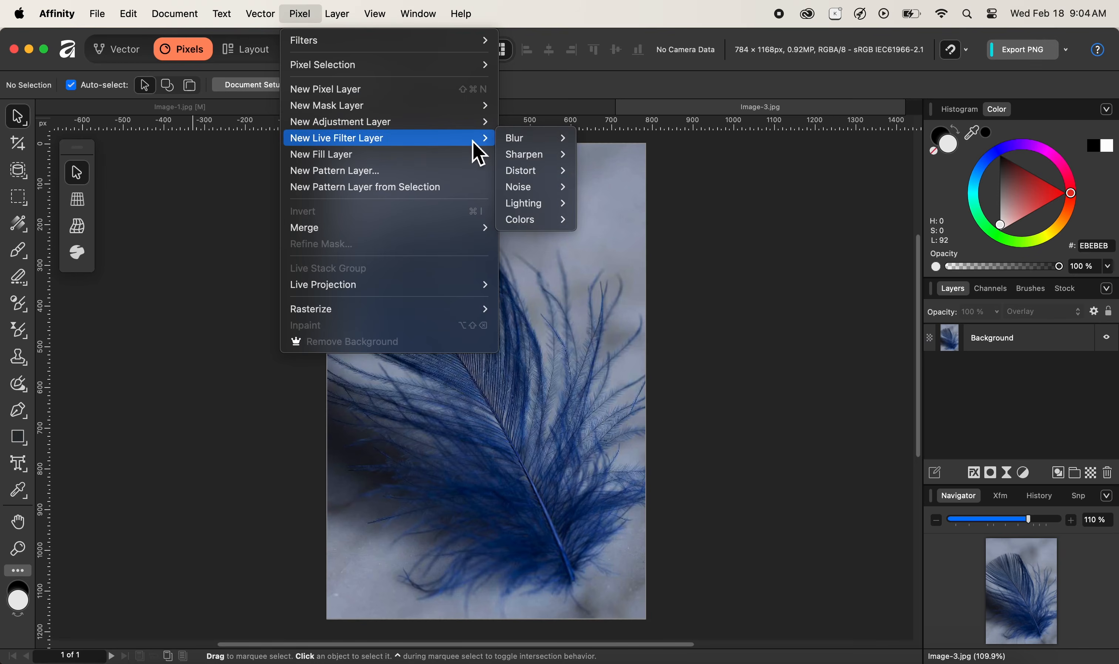
pyautogui.moveTo(515, 143)
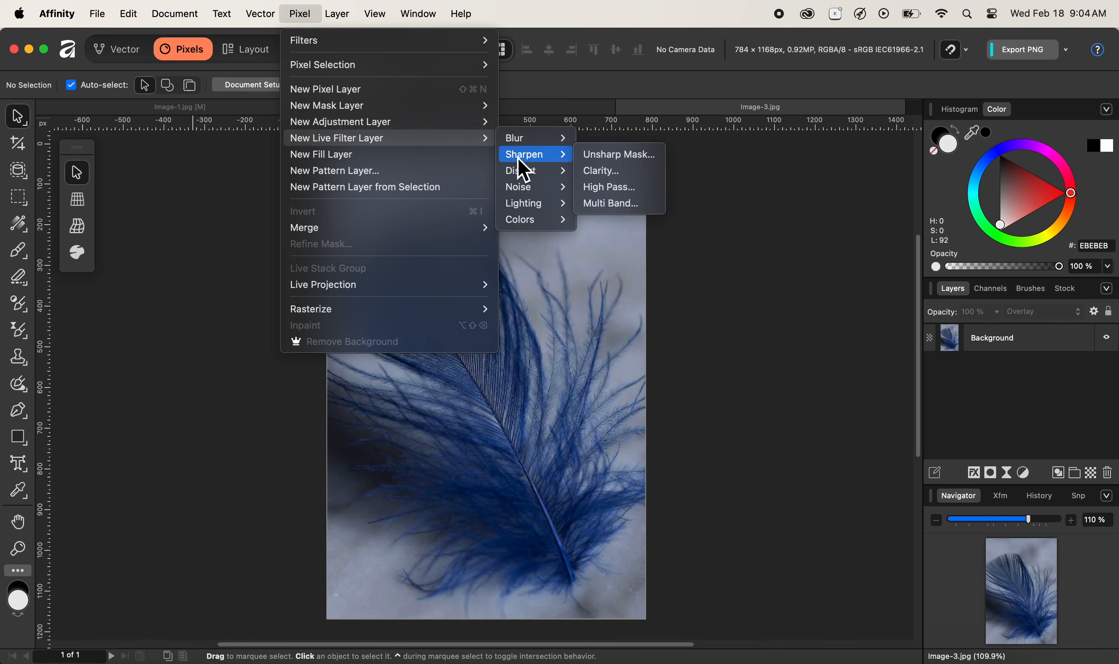
pyautogui.click(599, 194)
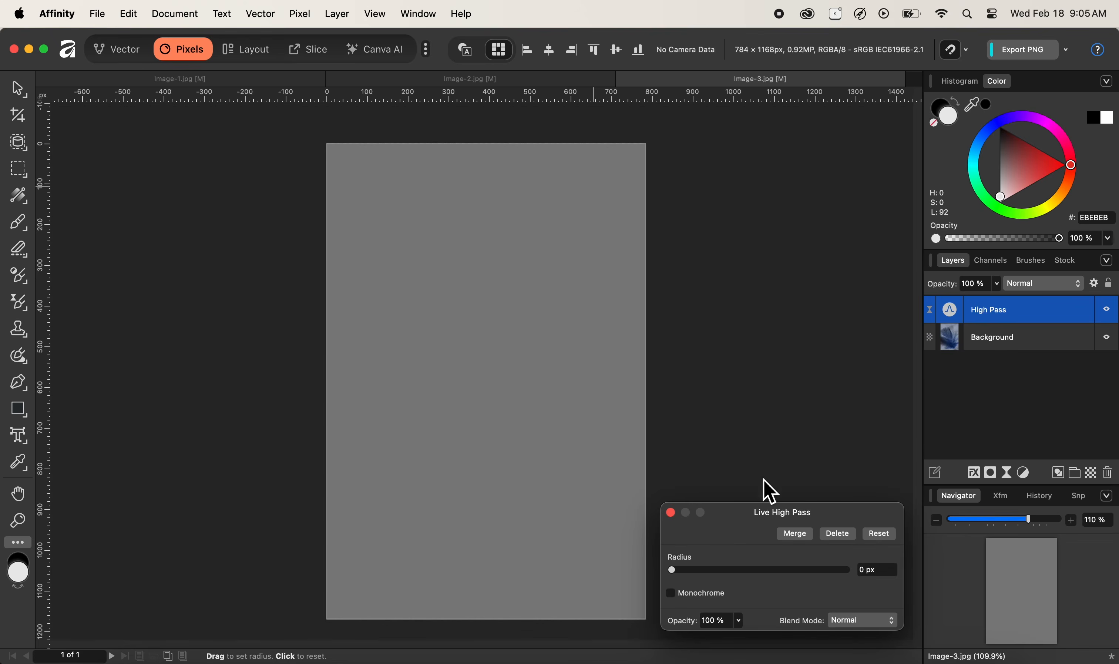
pyautogui.click(671, 515)
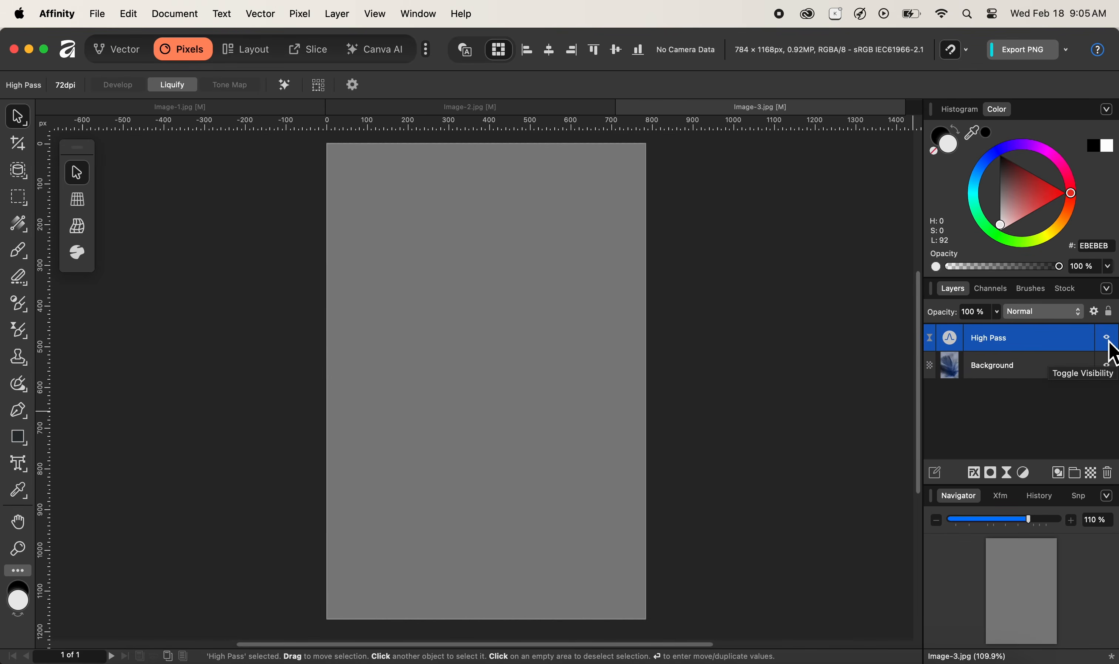
# Hide the High Pass layer, inspect the fine detail in the feather's upper part up close, and show the layer again.
pyautogui.click(1109, 342)
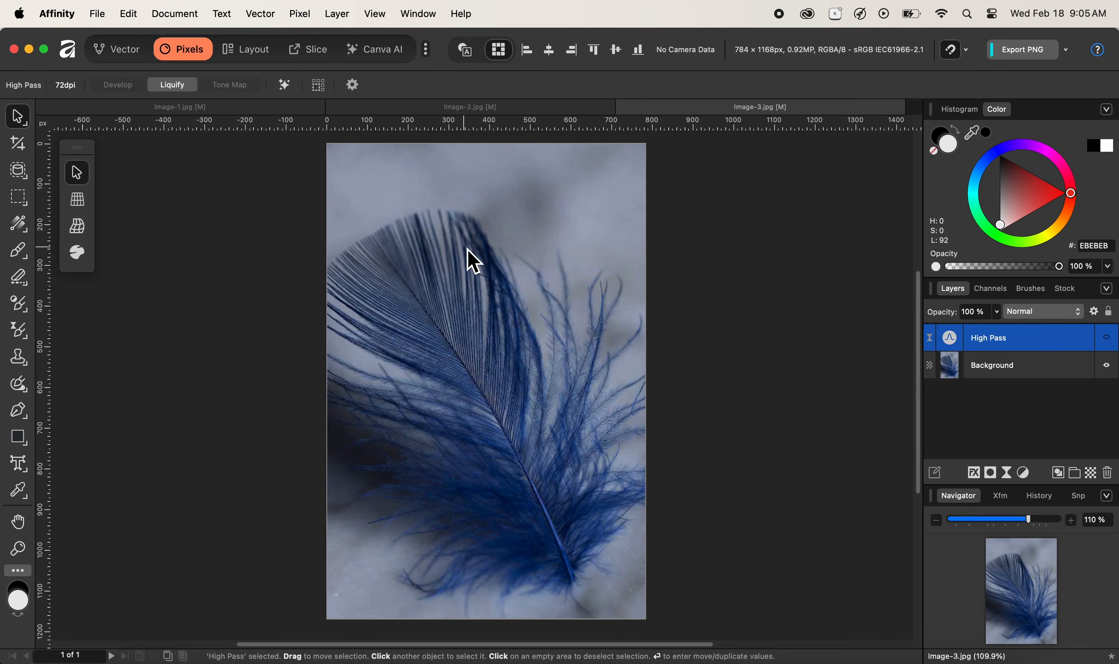
pyautogui.press('z')
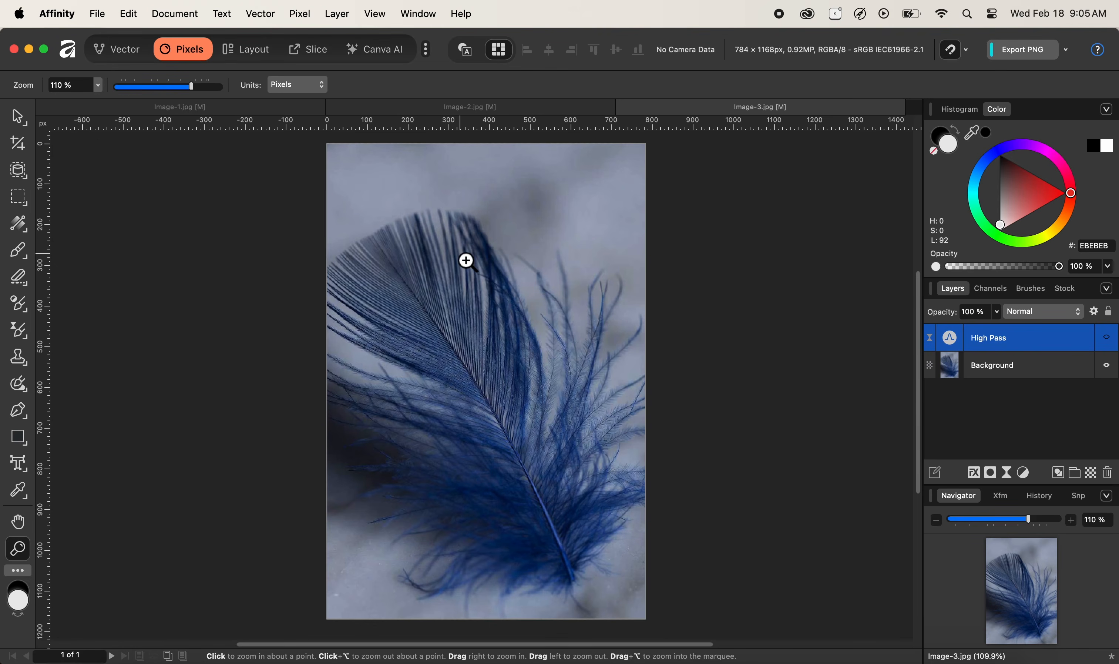
pyautogui.moveTo(410, 242); pyautogui.dragTo(589, 273)
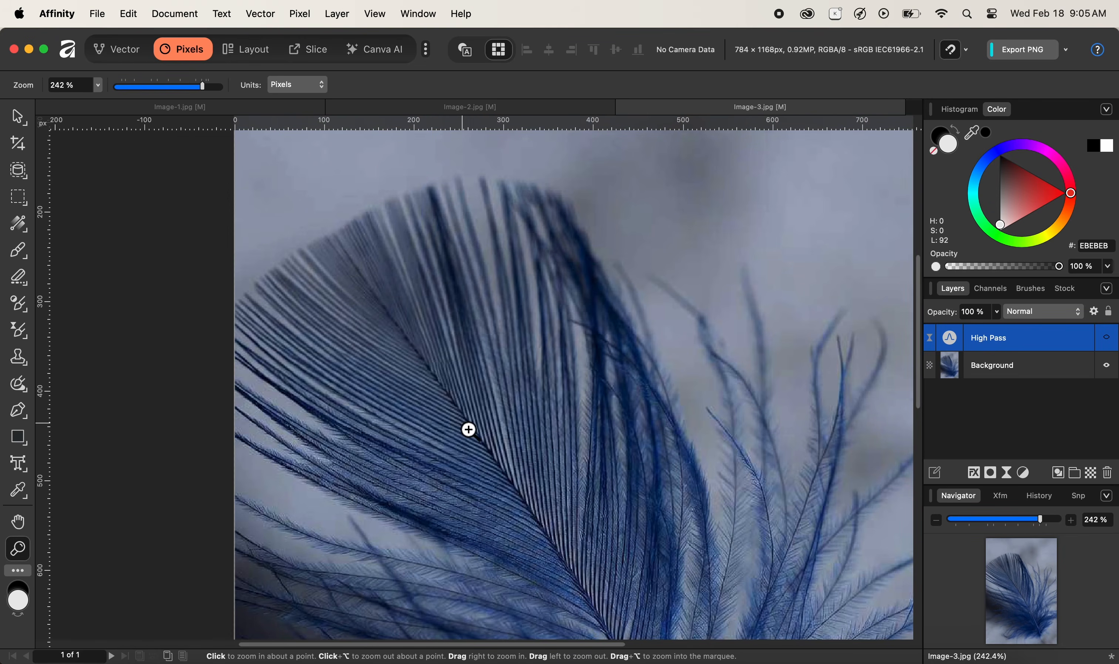
pyautogui.click(1108, 340)
# Set the feather's High Pass filter to a 0.2 px radius, monochrome, with the Soft Light blend mode.
pyautogui.doubleClick(955, 344)
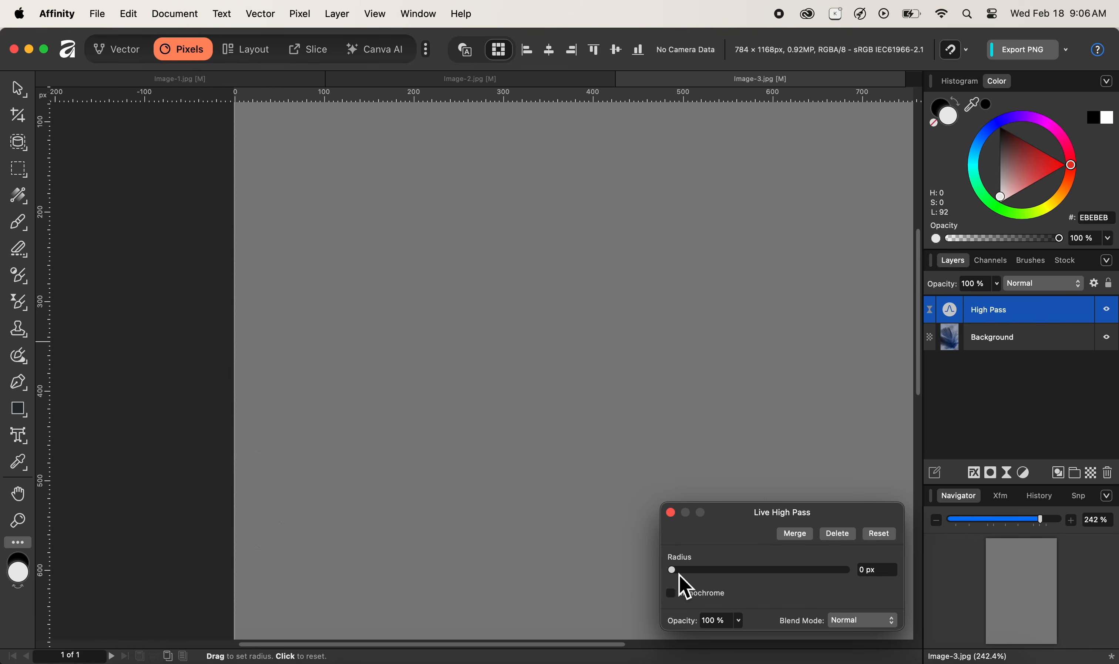
pyautogui.moveTo(677, 574); pyautogui.dragTo(688, 575)
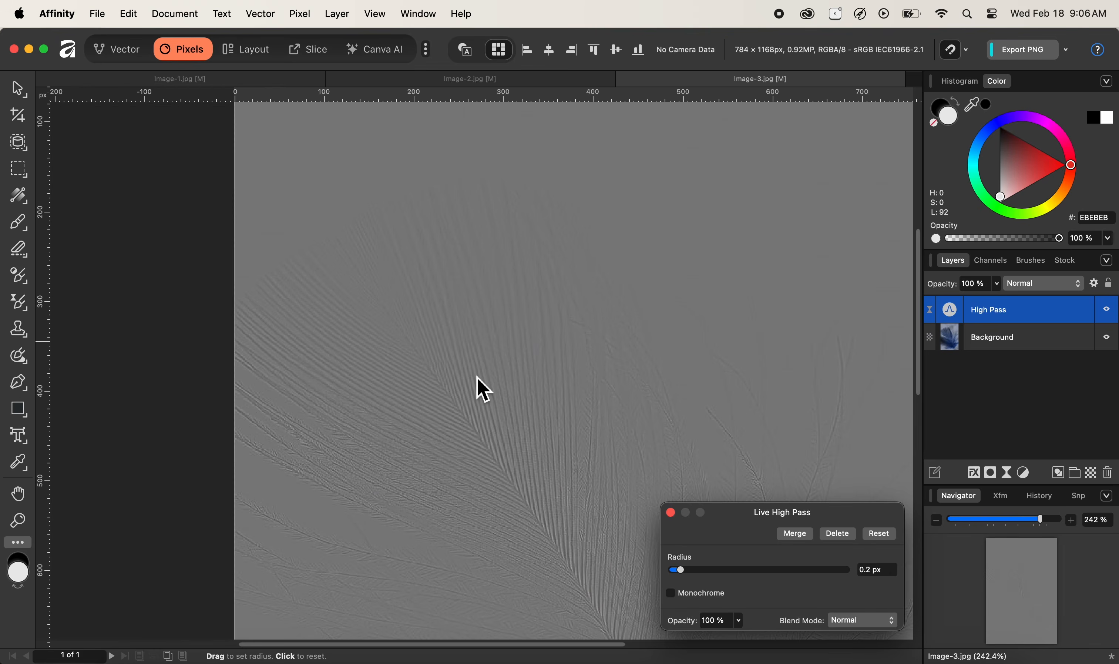
pyautogui.click(687, 593)
pyautogui.click(854, 622)
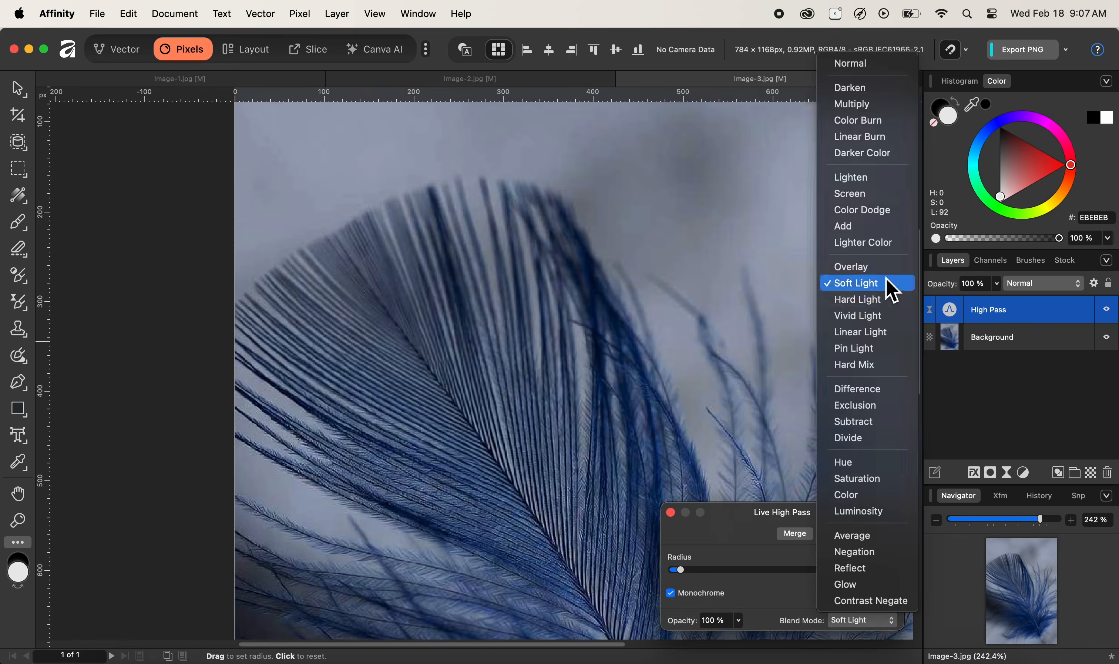
pyautogui.click(892, 286)
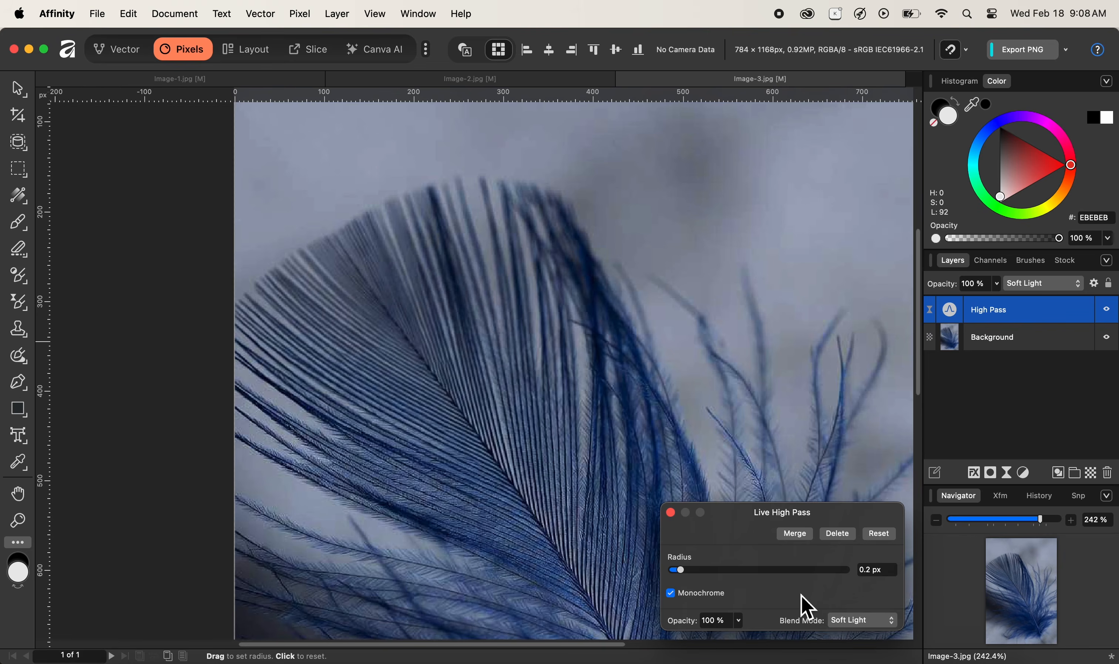
# Duplicate the High Pass layer twice, giving the first copy a 0.6 px radius and the second 1 px, and close the settings.
pyautogui.press('super+j')
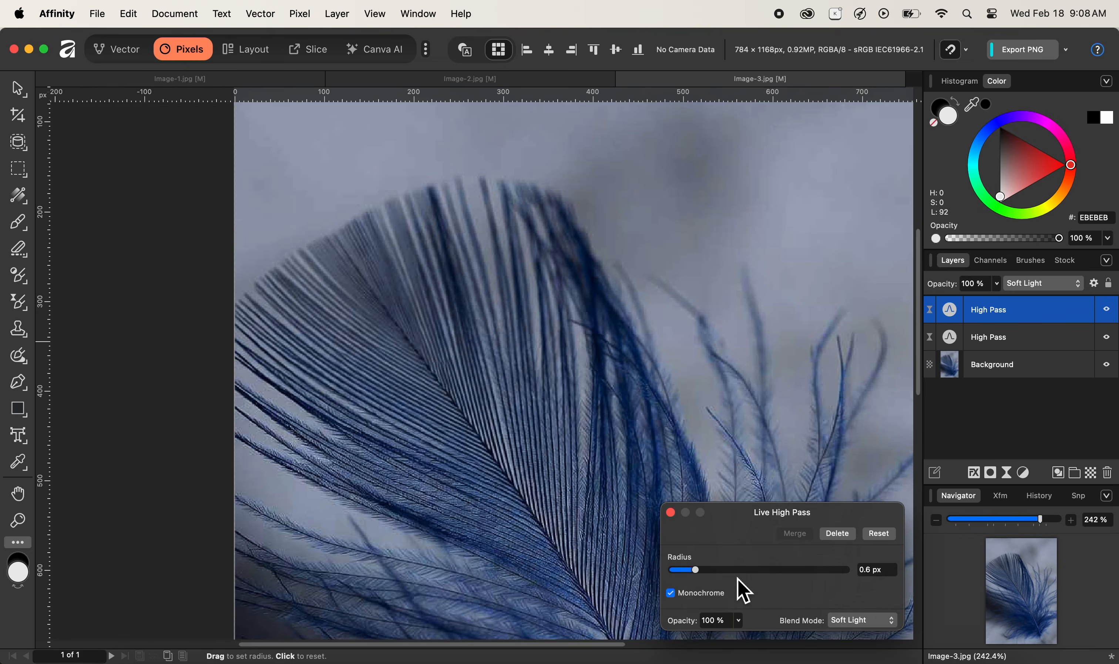
pyautogui.press('super+j')
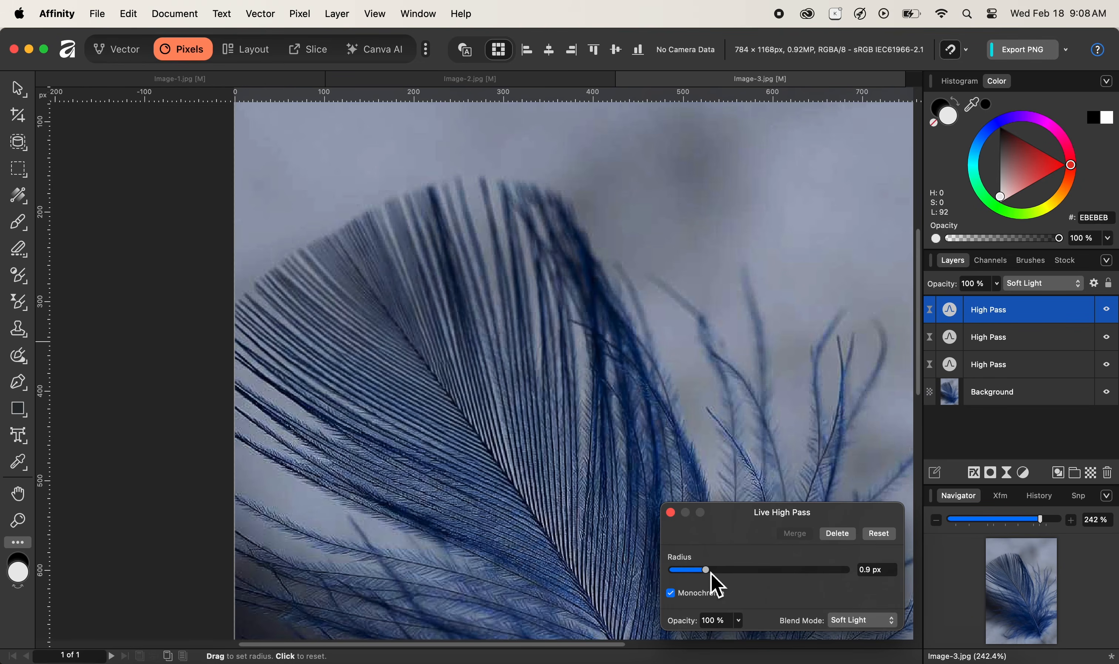
pyautogui.moveTo(711, 573); pyautogui.dragTo(715, 574)
pyautogui.click(671, 513)
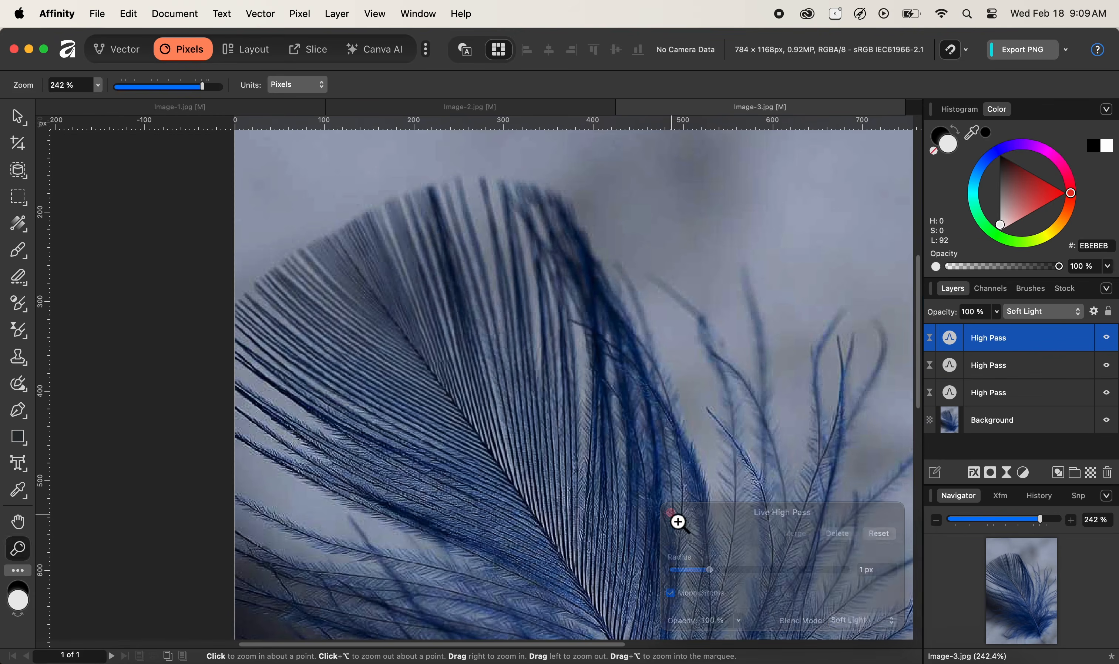
# Select all three High Pass layers, toggle their visibility off and on to compare the sharpening, and view the whole photo.
pyautogui.keyDown('shift'); pyautogui.click(1042, 396); pyautogui.keyUp('shift')
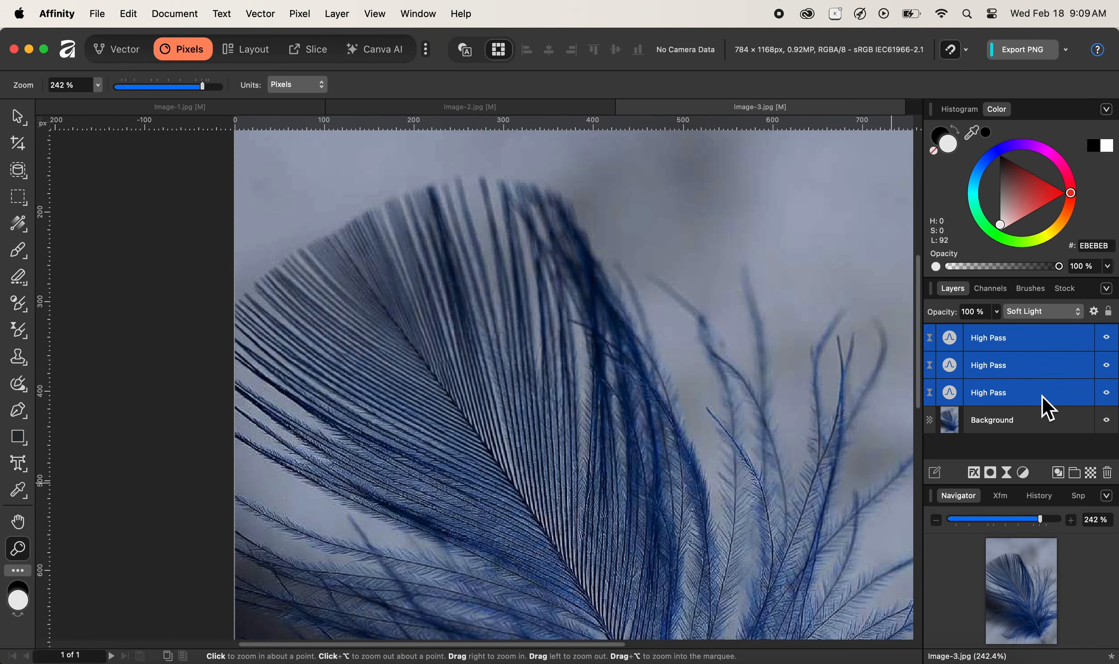
pyautogui.click(1107, 338)
pyautogui.click(1108, 340)
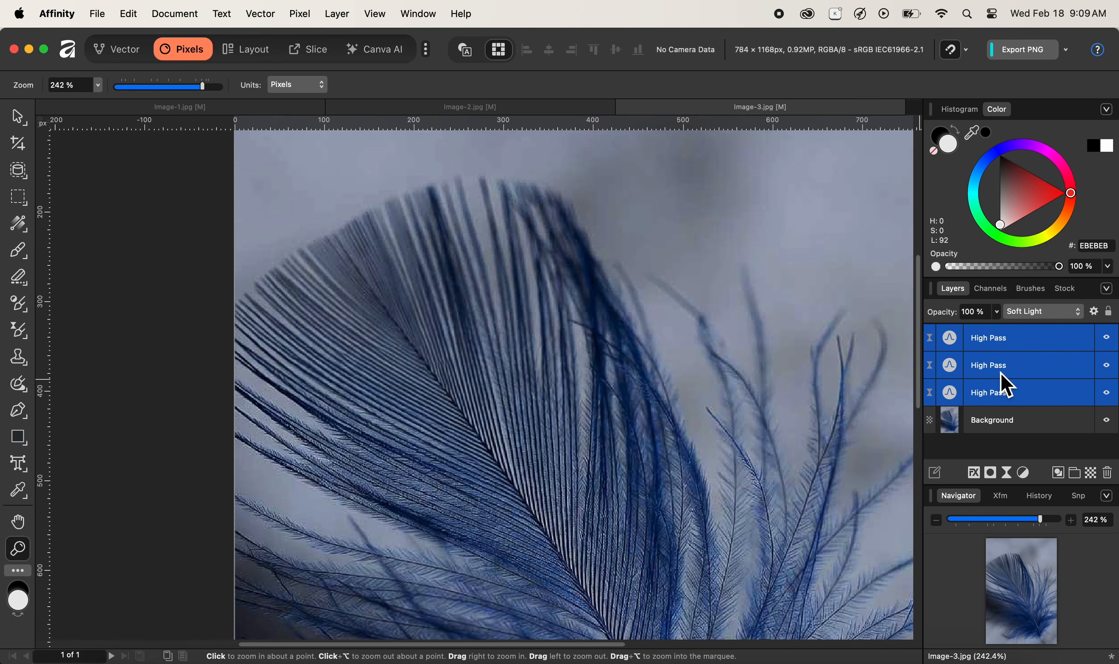
pyautogui.press('super+0')
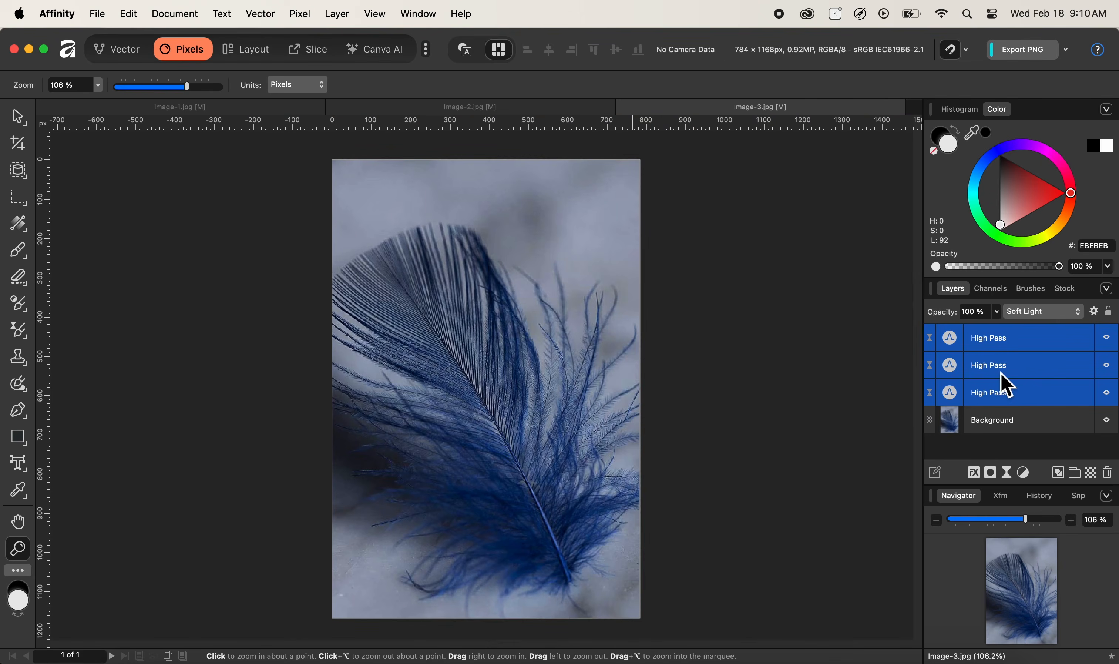